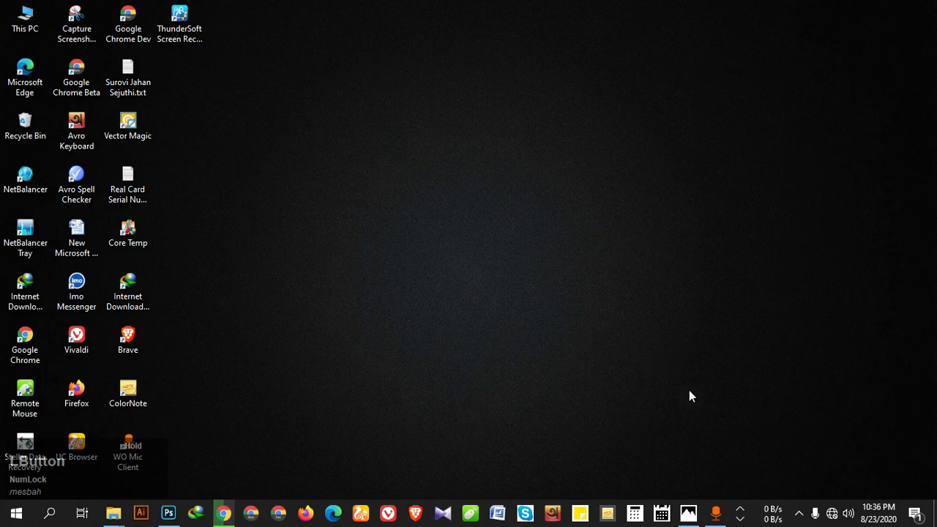
- Switch to the portrait in the Photos app and examine the moles and blemishes across the whole face up close
{"action": "left_click", "coordinate": [690, 515]}
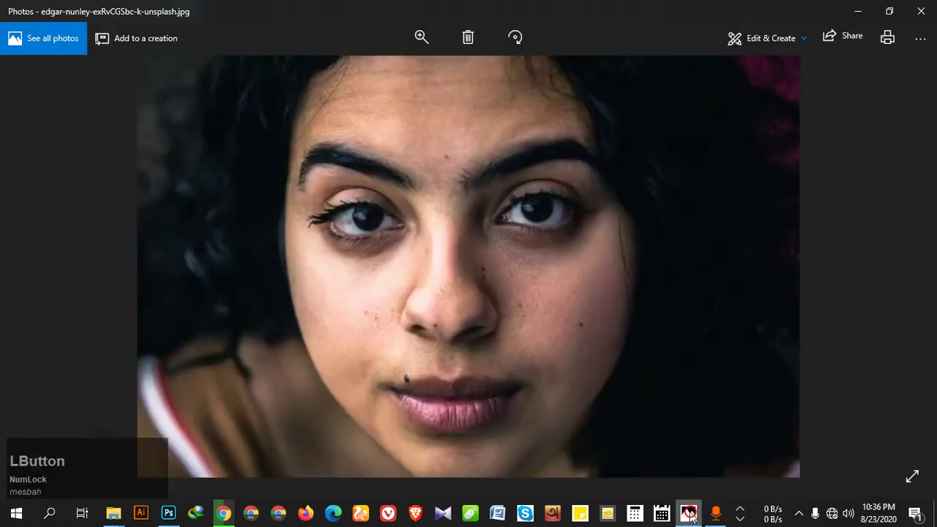
{"action": "double_click", "coordinate": [418, 333]}
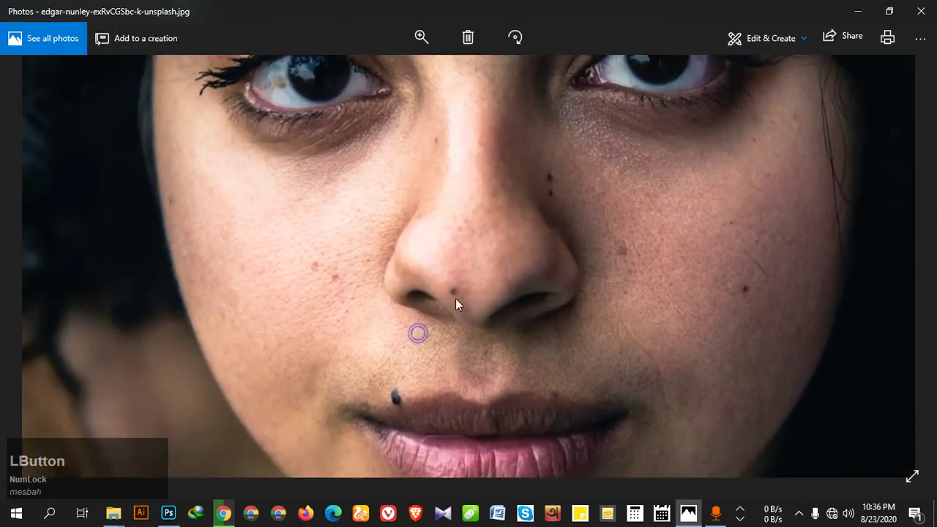
{"action": "left_click_drag", "start_coordinate": [456, 390], "coordinate": [416, 249]}
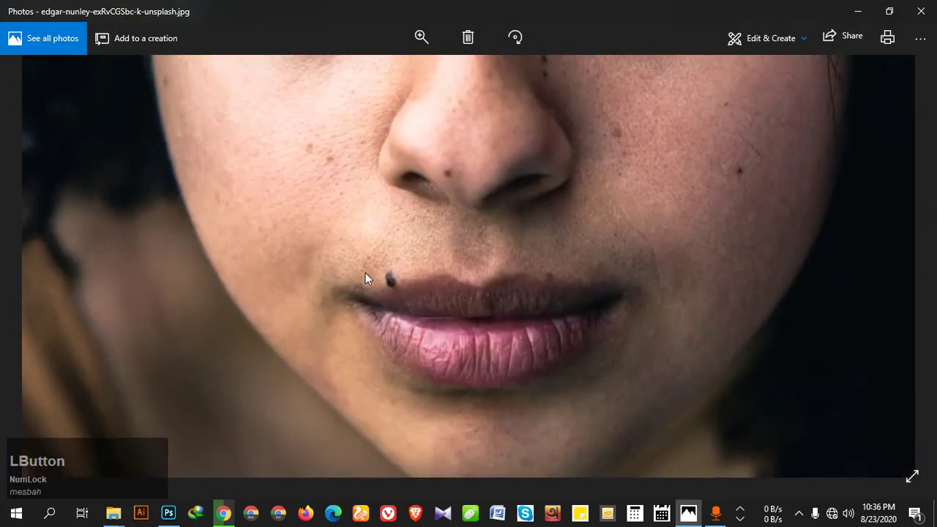
{"action": "left_click_drag", "start_coordinate": [601, 190], "coordinate": [597, 329]}
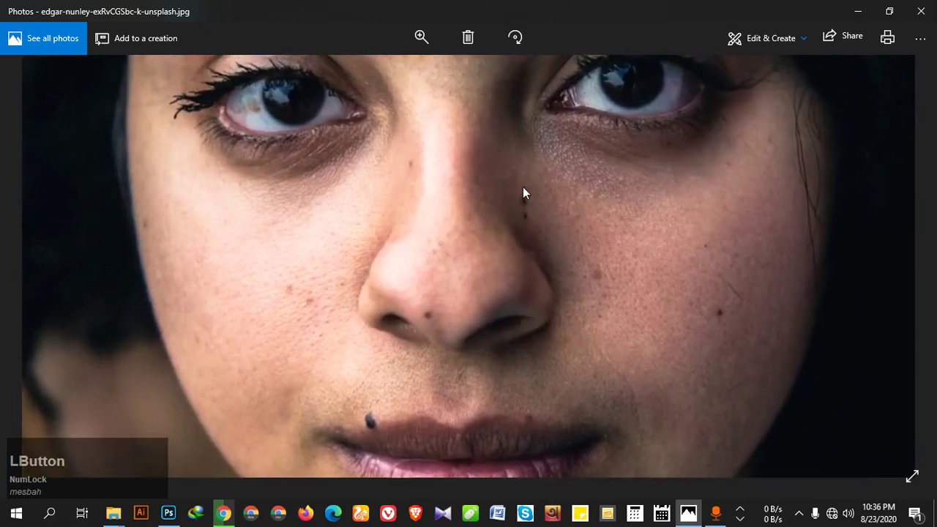
{"action": "scroll", "coordinate": [775, 331], "scroll_direction": "up", "scroll_amount": 5}
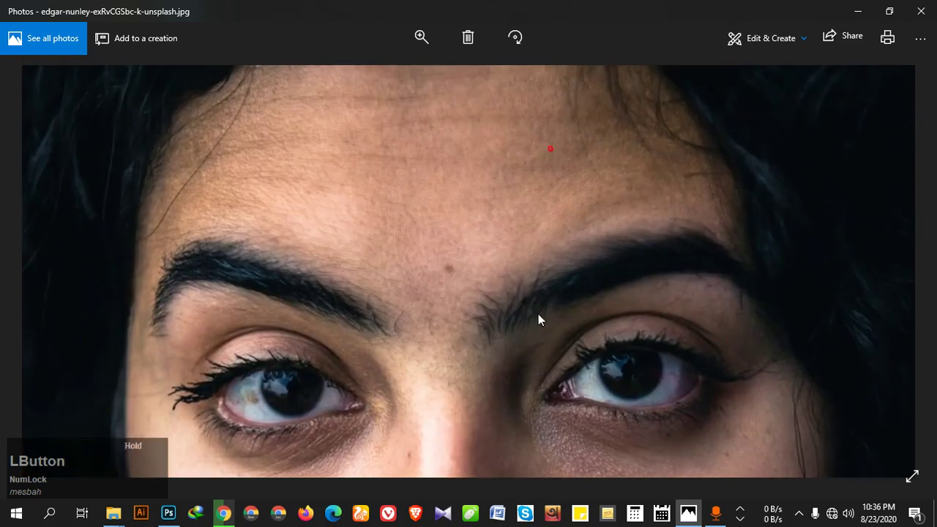
{"action": "scroll", "coordinate": [580, 357], "scroll_direction": "down", "scroll_amount": 6}
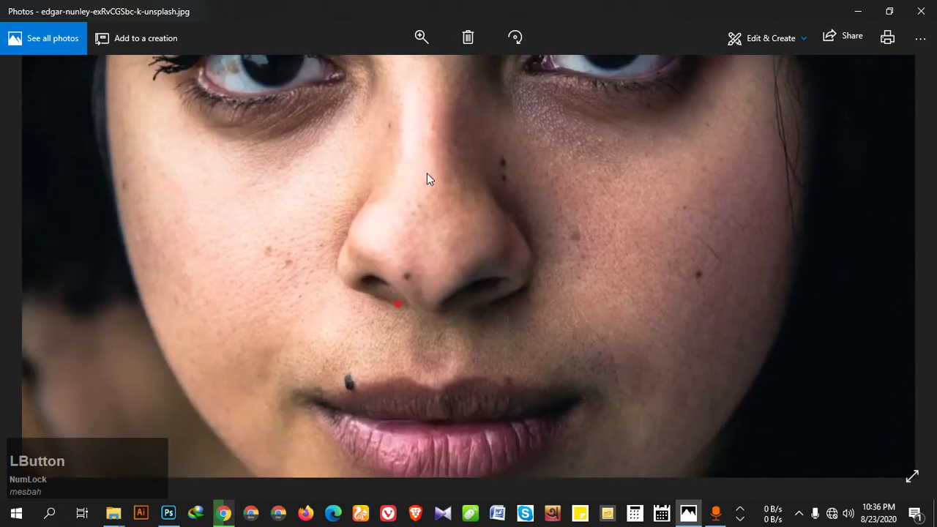
{"action": "scroll", "coordinate": [577, 207], "scroll_direction": "up", "scroll_amount": 3}
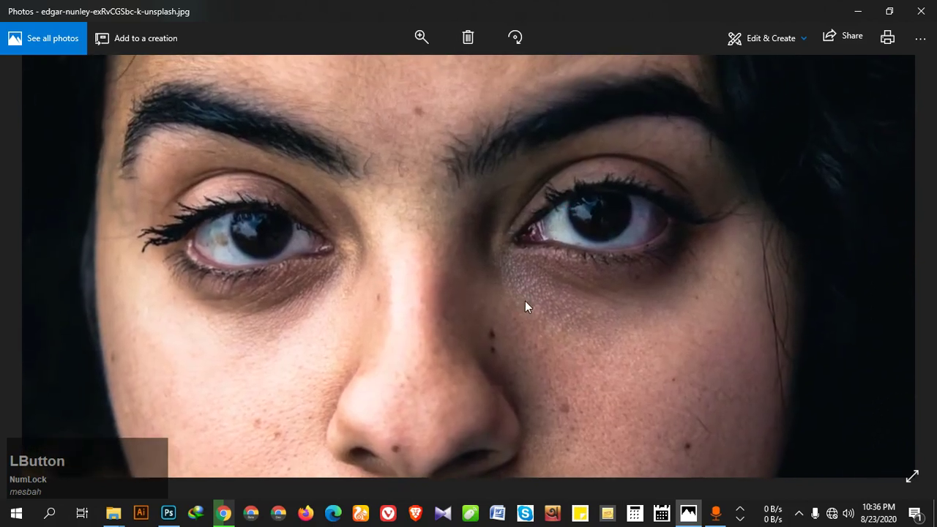
- Open the portrait photo from the viewer in Adobe Photoshop 2020
{"action": "right_click", "coordinate": [465, 264]}
{"action": "left_click", "coordinate": [518, 261]}
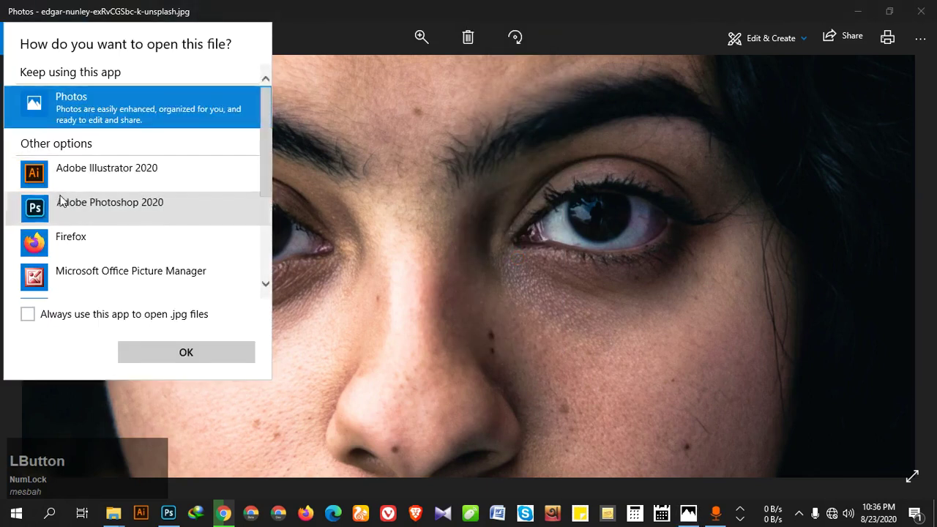
{"action": "left_click", "coordinate": [60, 197]}
{"action": "left_click", "coordinate": [188, 357]}
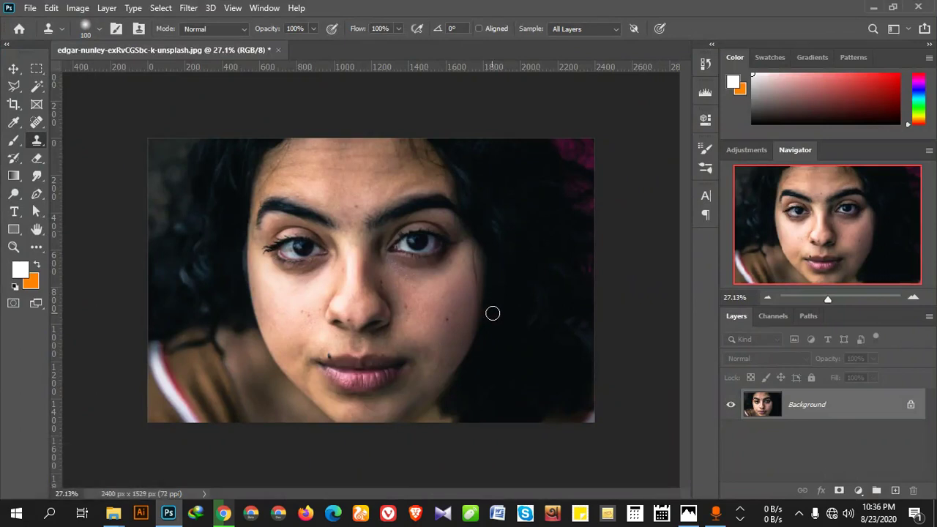
- Duplicate the Background layer twice and add a new empty layer
{"action": "scroll", "coordinate": [473, 340], "scroll_direction": "up", "scroll_amount": 2, "text": "alt"}
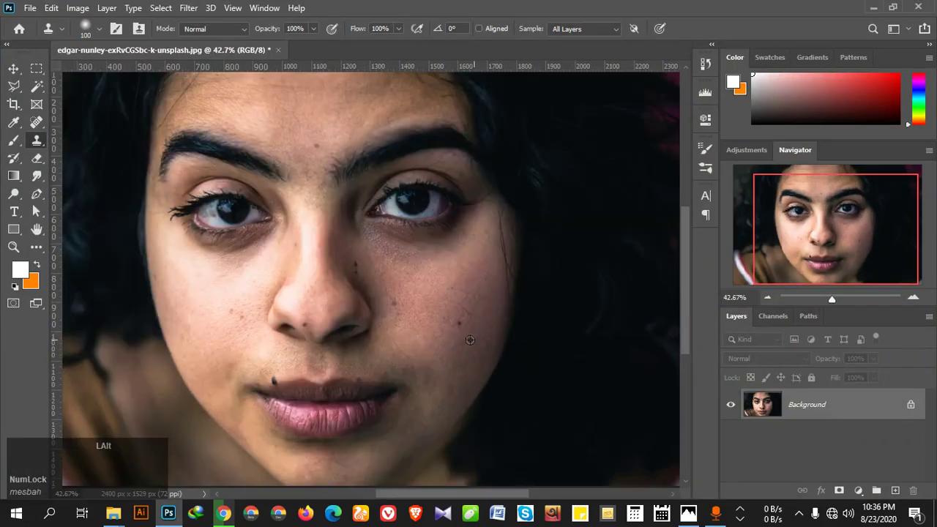
{"action": "scroll", "coordinate": [407, 343], "scroll_direction": "up", "scroll_amount": 1, "text": "alt"}
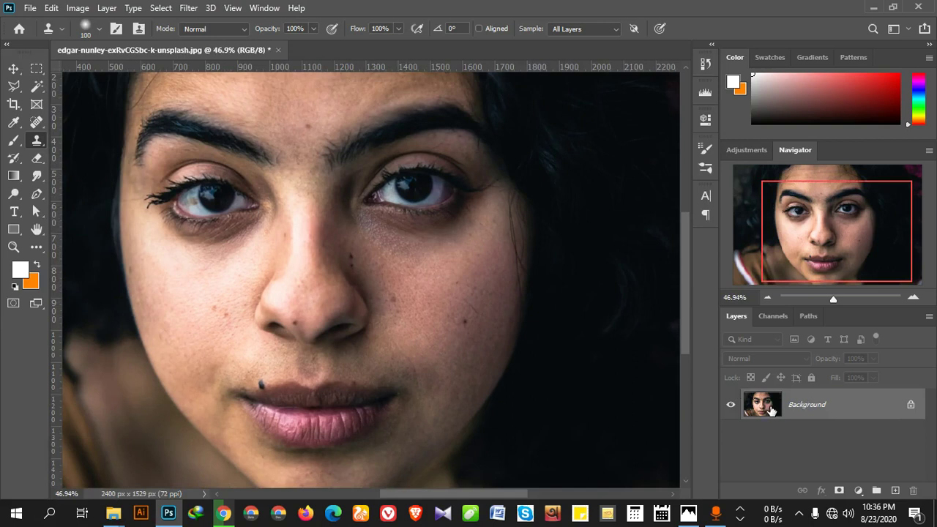
{"action": "left_click_drag", "start_coordinate": [769, 411], "coordinate": [895, 490]}
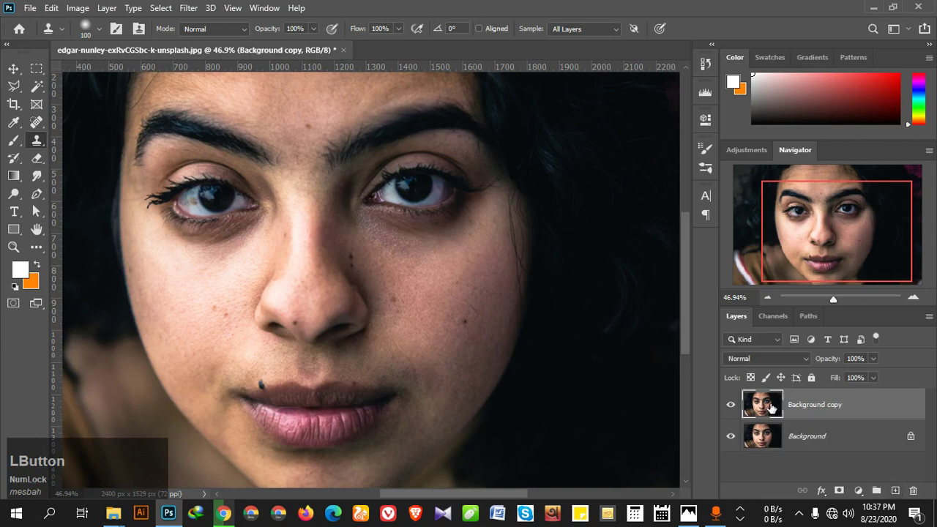
{"action": "left_click_drag", "start_coordinate": [765, 437], "coordinate": [897, 492]}
{"action": "left_click", "coordinate": [896, 490]}
- Delete the empty layer and the extra Background copy, and make Background copy 2 the active layer
{"action": "left_click_drag", "start_coordinate": [834, 467], "coordinate": [913, 491]}
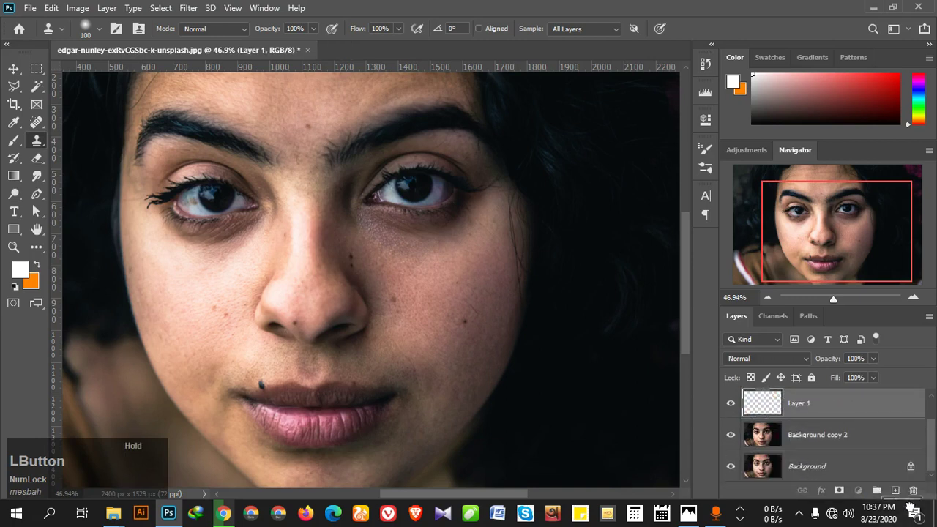
{"action": "left_click", "coordinate": [914, 492]}
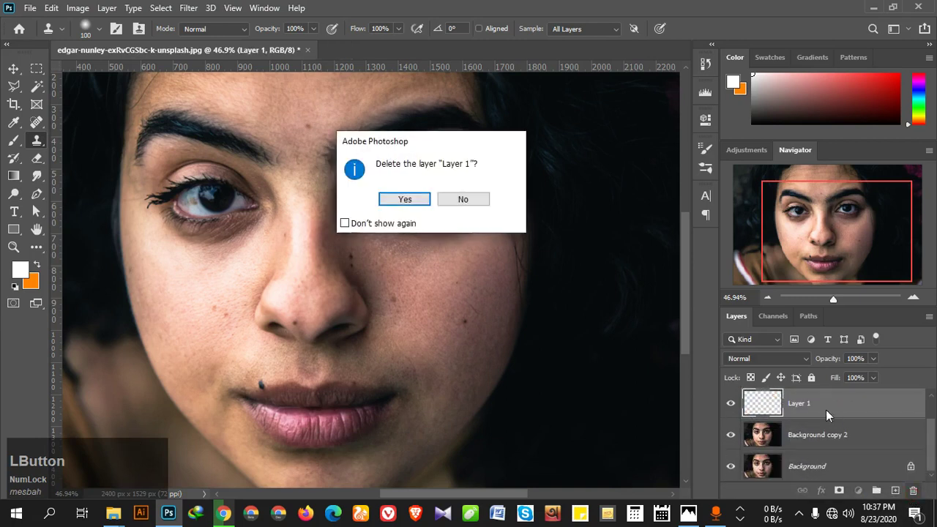
{"action": "left_click", "coordinate": [407, 201]}
{"action": "left_click_drag", "start_coordinate": [768, 414], "coordinate": [915, 495]}
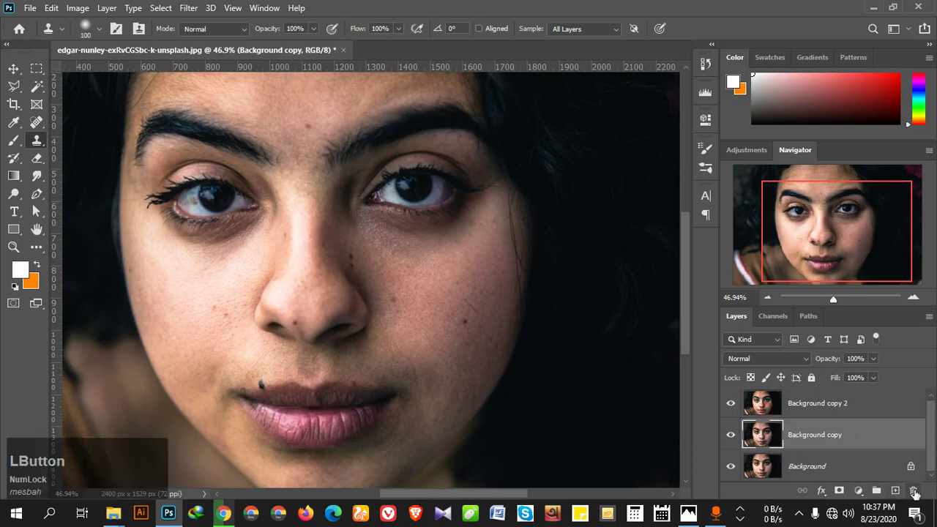
{"action": "left_click_drag", "start_coordinate": [834, 438], "coordinate": [914, 491]}
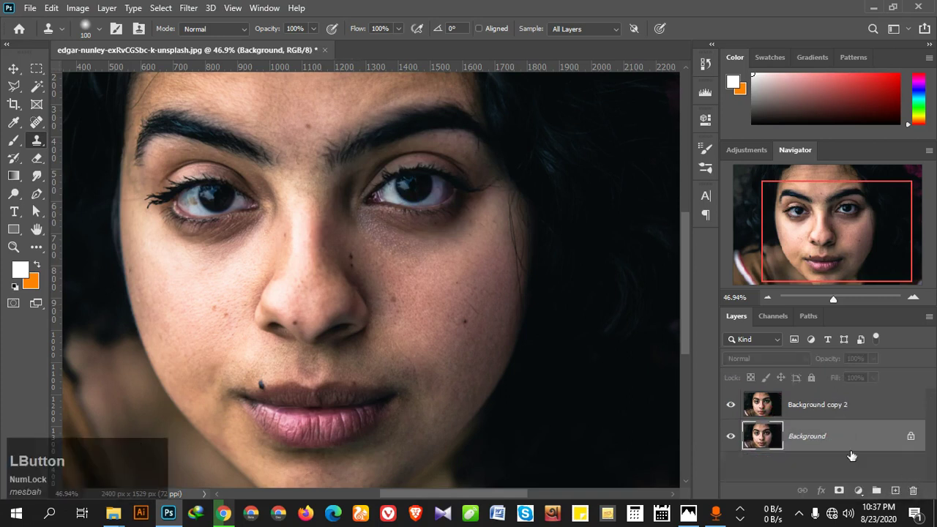
{"action": "left_click", "coordinate": [822, 403]}
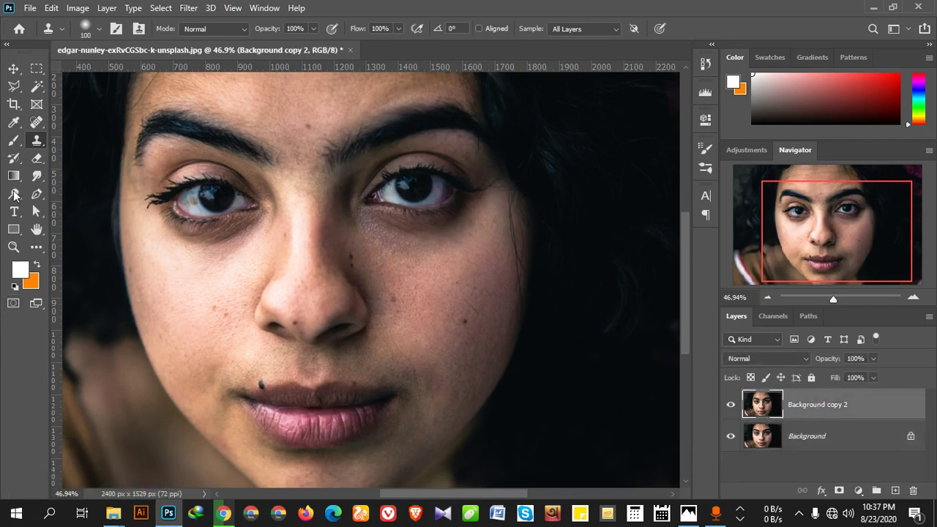
- Activate the Spot Healing Brush and enlarge its brush to size 70
{"action": "left_click", "coordinate": [39, 124]}
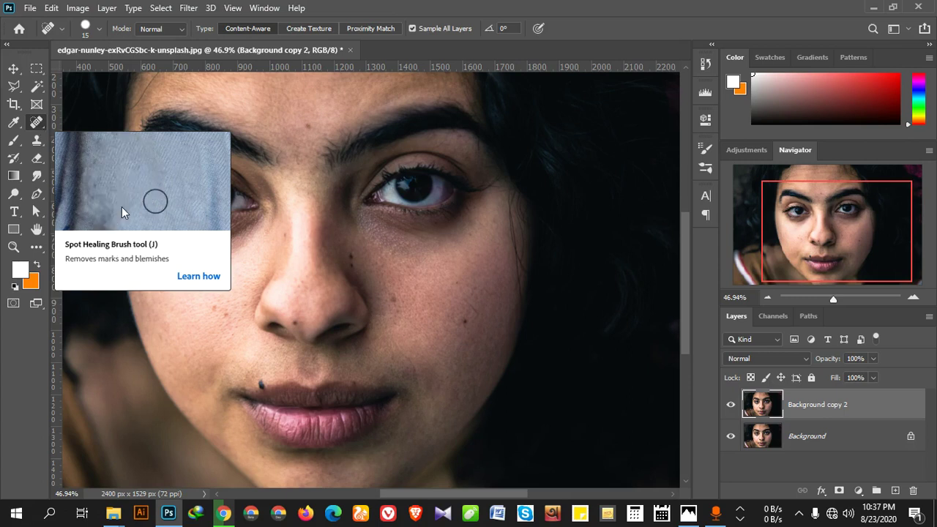
{"action": "left_click", "coordinate": [34, 124]}
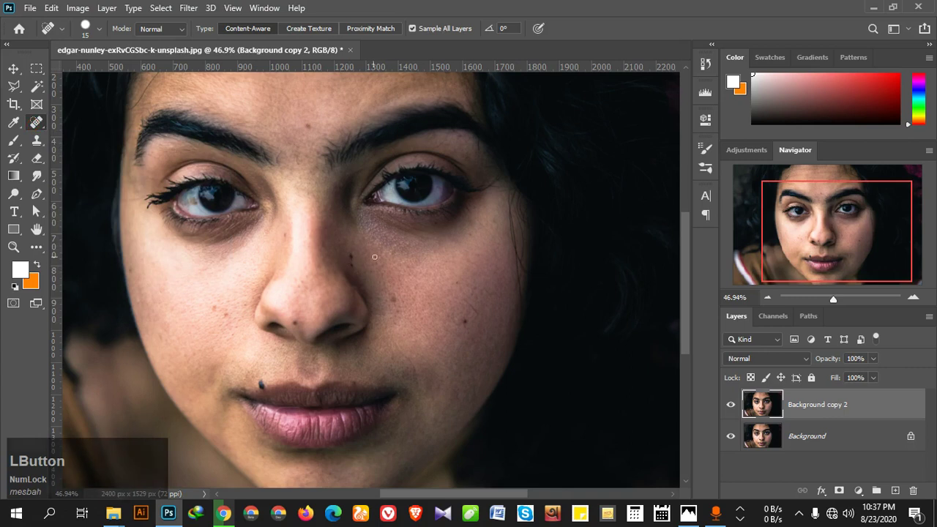
{"action": "scroll", "coordinate": [374, 257], "scroll_direction": "up", "scroll_amount": 4}
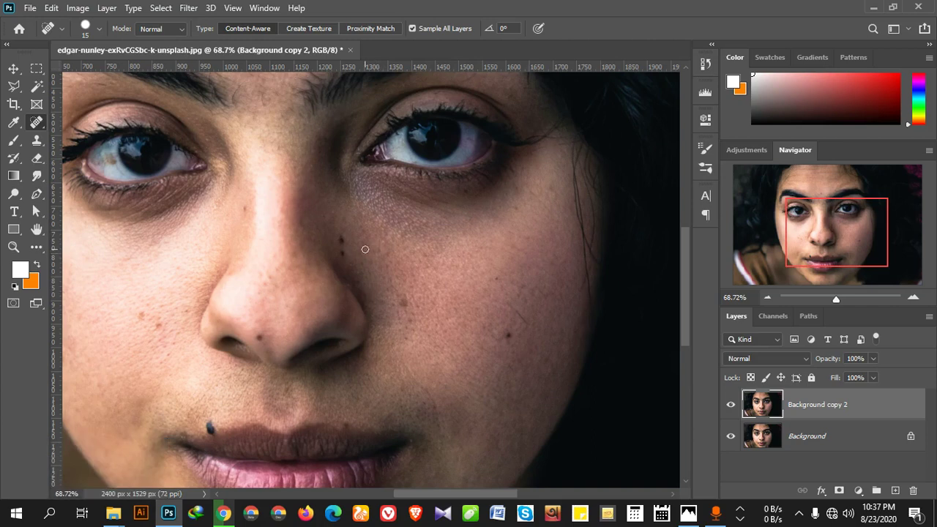
{"action": "key", "text": "bracketright"}
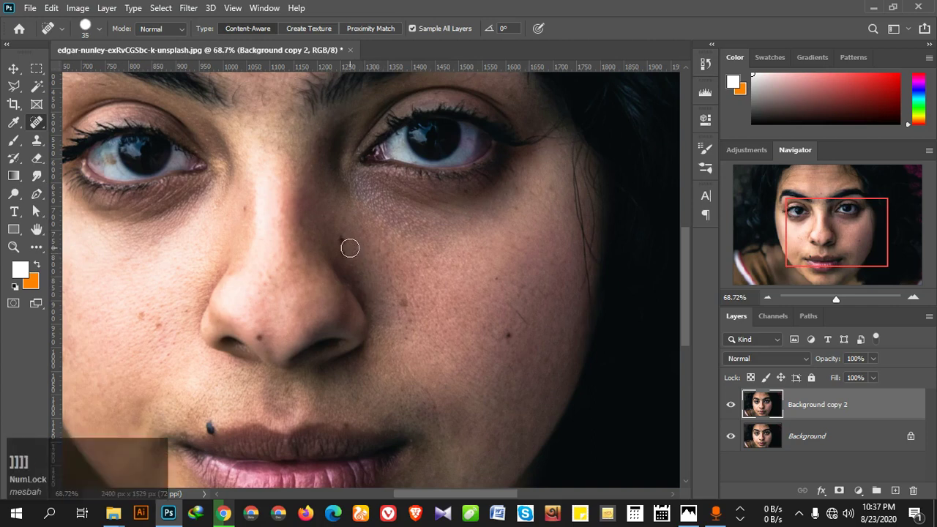
{"action": "key", "text": "bracketright"}
{"action": "key", "text": "bracketright"}
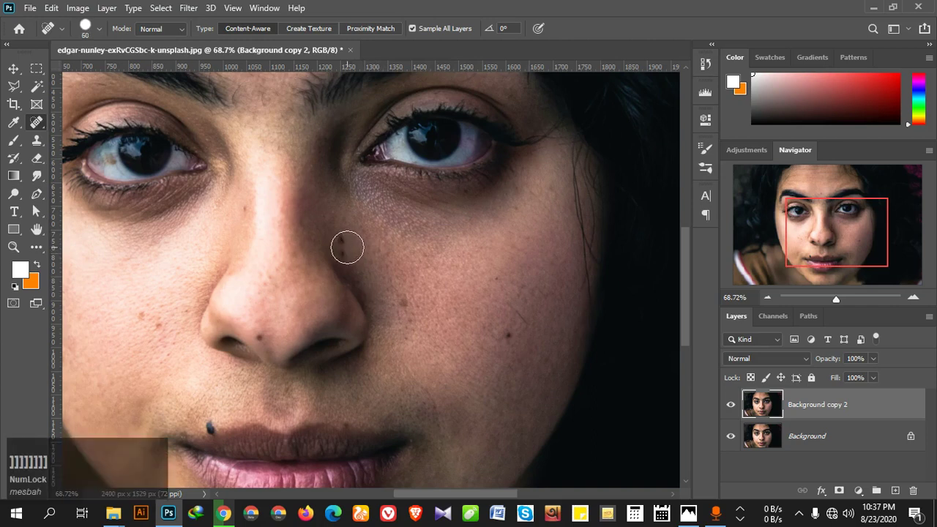
- Heal away the dark mole above the corner of the upper lip at brush size 35, and touch up the lip edge at size 25
{"action": "scroll", "coordinate": [347, 248], "scroll_direction": "down", "scroll_amount": 2}
{"action": "key", "text": "space"}
{"action": "left_click_drag", "start_coordinate": [314, 266], "coordinate": [468, 234]}
{"action": "scroll", "coordinate": [416, 336], "scroll_direction": "up", "scroll_amount": 1}
{"action": "scroll", "coordinate": [416, 335], "scroll_direction": "up", "scroll_amount": 3}
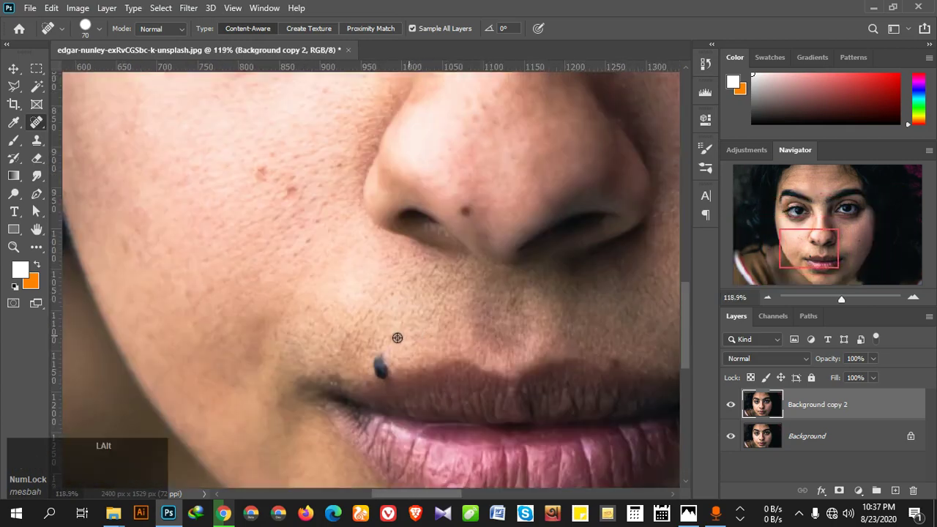
{"action": "scroll", "coordinate": [381, 335], "scroll_direction": "down", "scroll_amount": 3}
{"action": "key", "text": "bracketleft"}
{"action": "key", "text": "bracketleft"}
{"action": "key", "text": "bracketleft"}
{"action": "key", "text": "bracketleft"}
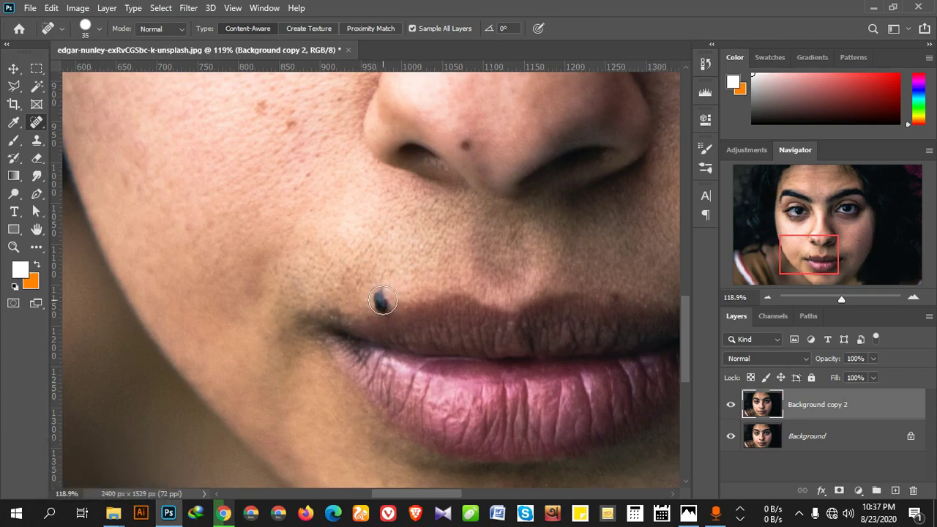
{"action": "left_click", "coordinate": [383, 301]}
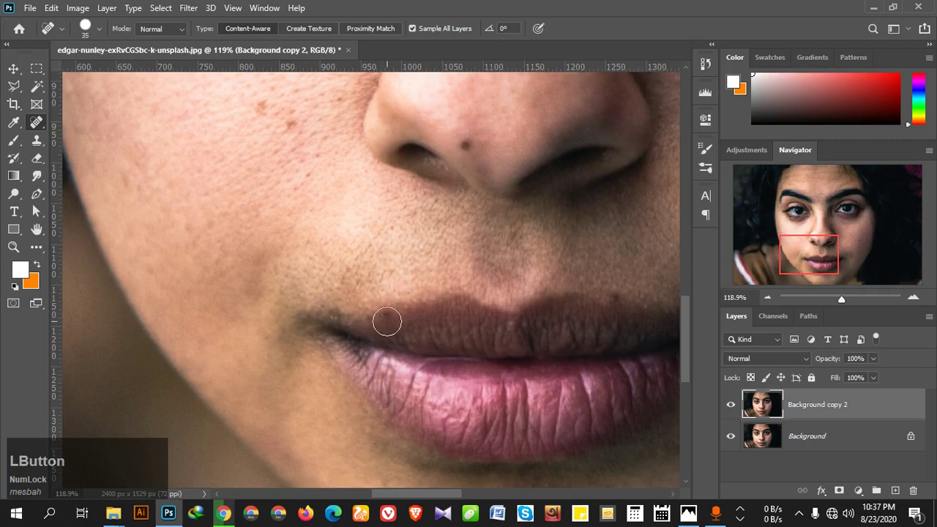
{"action": "scroll", "coordinate": [390, 311], "scroll_direction": "up", "scroll_amount": 2}
{"action": "scroll", "coordinate": [385, 329], "scroll_direction": "down", "scroll_amount": 2}
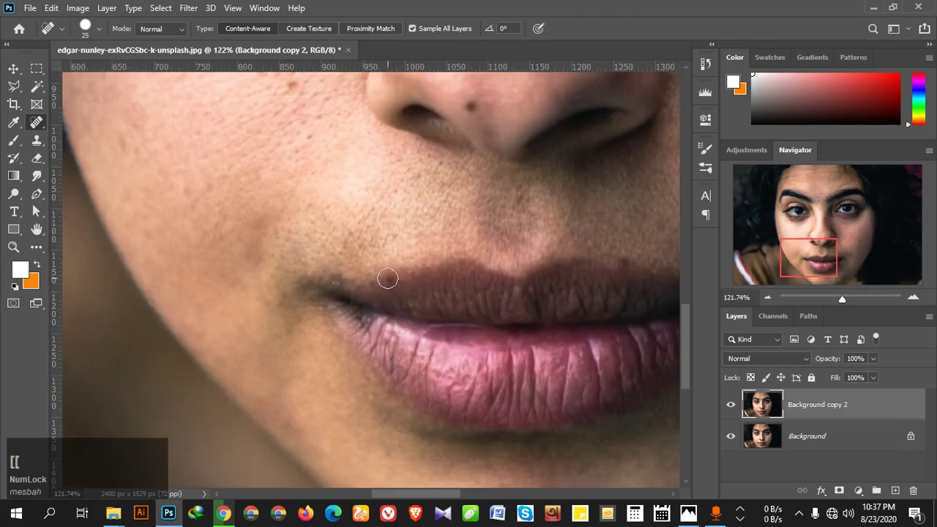
{"action": "left_click", "coordinate": [389, 279]}
- Heal the small spot on the upper lip edge and the mole at the tip of the nose
{"action": "scroll", "coordinate": [459, 200], "scroll_direction": "down", "scroll_amount": 2}
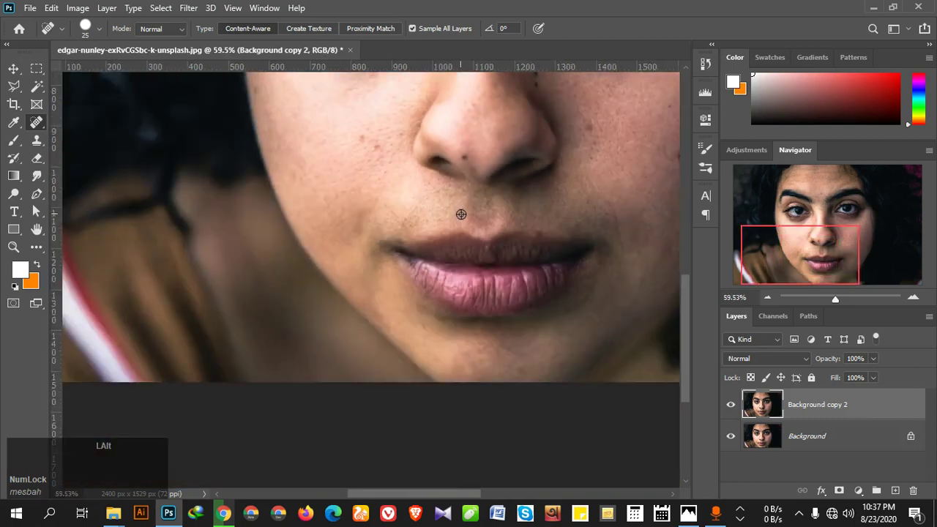
{"action": "scroll", "coordinate": [469, 208], "scroll_direction": "up", "scroll_amount": 3}
{"action": "mouse_move", "coordinate": [475, 206]}
{"action": "left_mouse_down"}
{"action": "mouse_move", "coordinate": [418, 207]}
{"action": "mouse_move", "coordinate": [406, 266]}
{"action": "left_mouse_up"}
{"action": "left_click", "coordinate": [407, 272]}
{"action": "scroll", "coordinate": [386, 257], "scroll_direction": "up", "scroll_amount": 5}
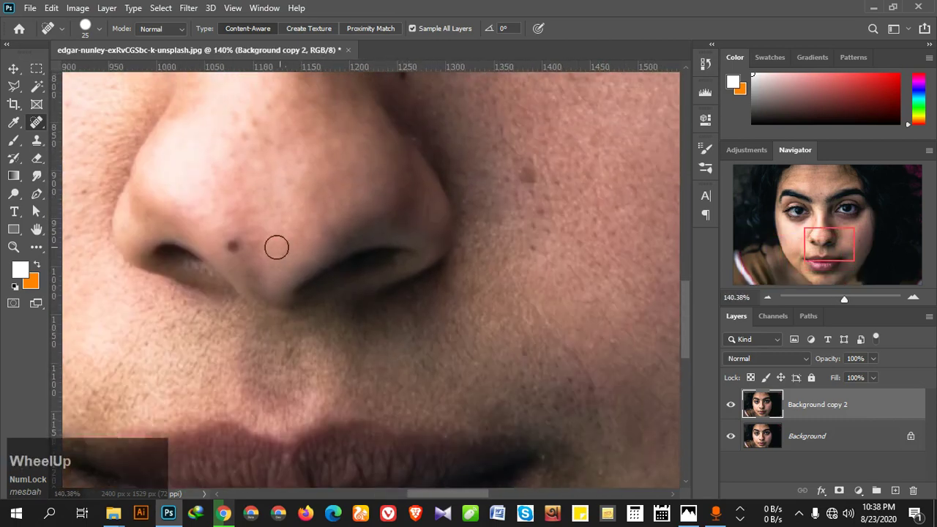
{"action": "left_click", "coordinate": [235, 249]}
- Remove the two small dark moles on the shadowed side of the nose with the Spot Healing Brush
{"action": "scroll", "coordinate": [235, 249], "scroll_direction": "down", "scroll_amount": 1}
{"action": "scroll", "coordinate": [429, 249], "scroll_direction": "up", "scroll_amount": 4}
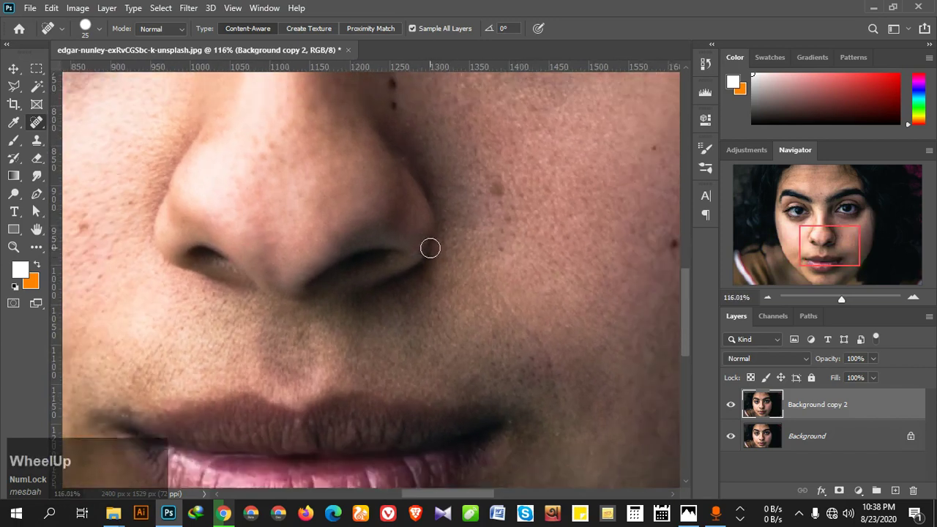
{"action": "scroll", "coordinate": [442, 263], "scroll_direction": "up", "scroll_amount": 3}
{"action": "scroll", "coordinate": [440, 260], "scroll_direction": "up", "scroll_amount": 3, "text": "alt"}
{"action": "scroll", "coordinate": [398, 234], "scroll_direction": "down", "scroll_amount": 1}
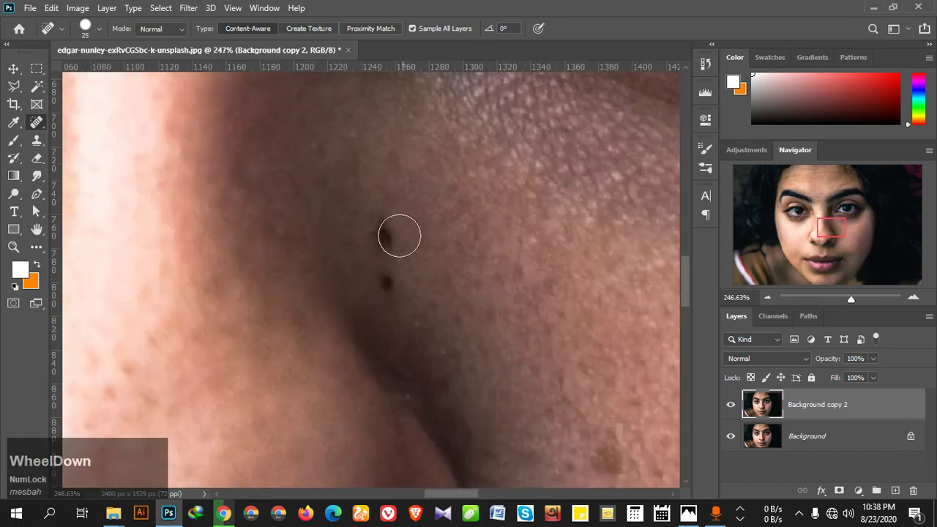
{"action": "left_click", "coordinate": [385, 234]}
{"action": "left_click", "coordinate": [395, 283]}
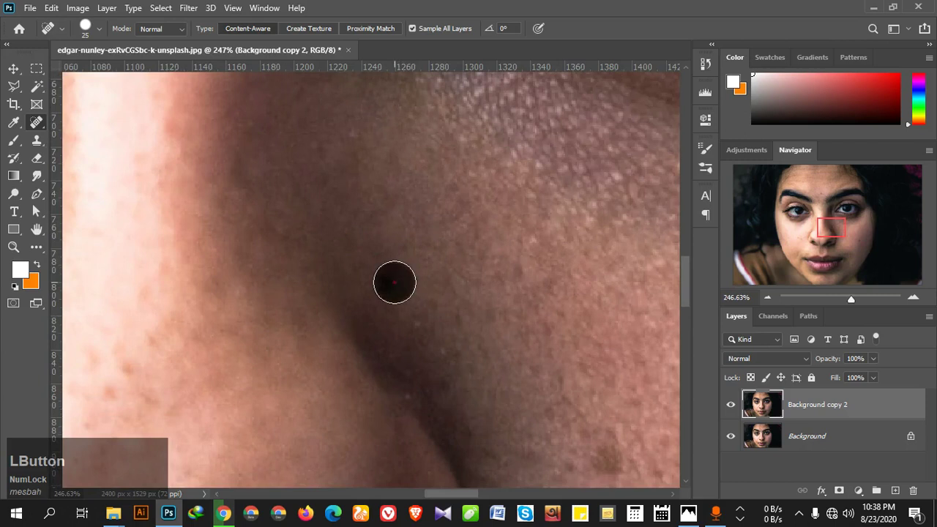
- Heal the three spots and the fine dark line on the cheek beside the shadowed side of the nose
{"action": "scroll", "coordinate": [483, 253], "scroll_direction": "down", "scroll_amount": 2, "text": "alt"}
{"action": "scroll", "coordinate": [548, 235], "scroll_direction": "down", "scroll_amount": 2, "text": "alt"}
{"action": "key", "text": "space"}
{"action": "left_click_drag", "start_coordinate": [570, 313], "coordinate": [402, 265]}
{"action": "scroll", "coordinate": [401, 265], "scroll_direction": "up", "scroll_amount": 3, "text": "alt"}
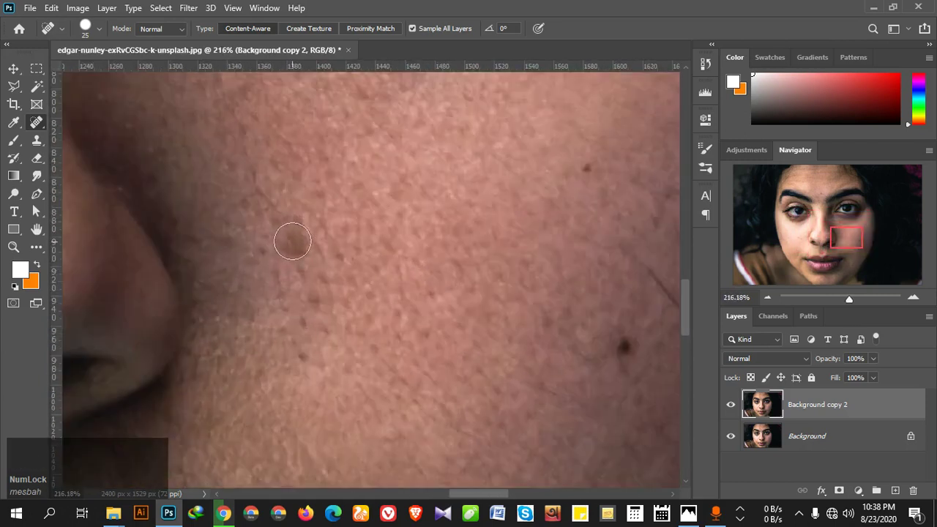
{"action": "left_click", "coordinate": [291, 240]}
{"action": "left_click", "coordinate": [579, 163]}
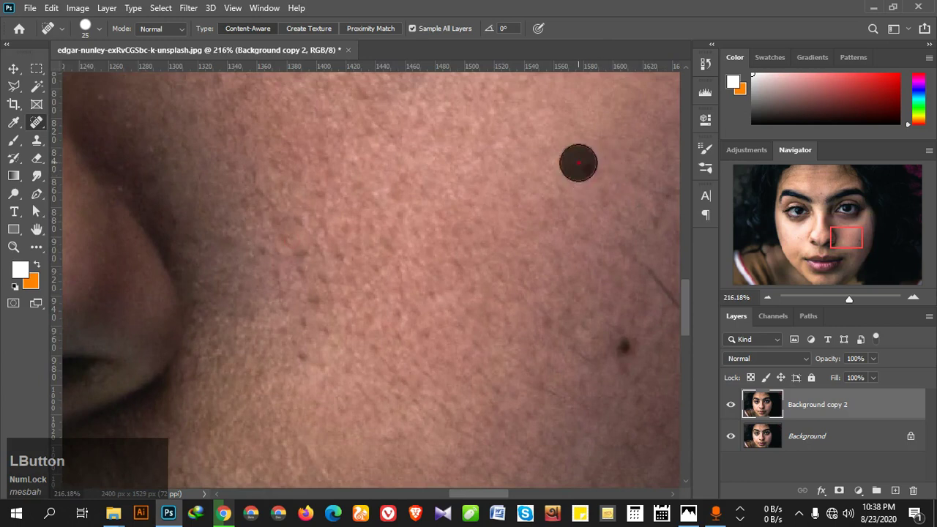
{"action": "left_click", "coordinate": [622, 351]}
{"action": "scroll", "coordinate": [530, 266], "scroll_direction": "down", "scroll_amount": 4, "text": "alt"}
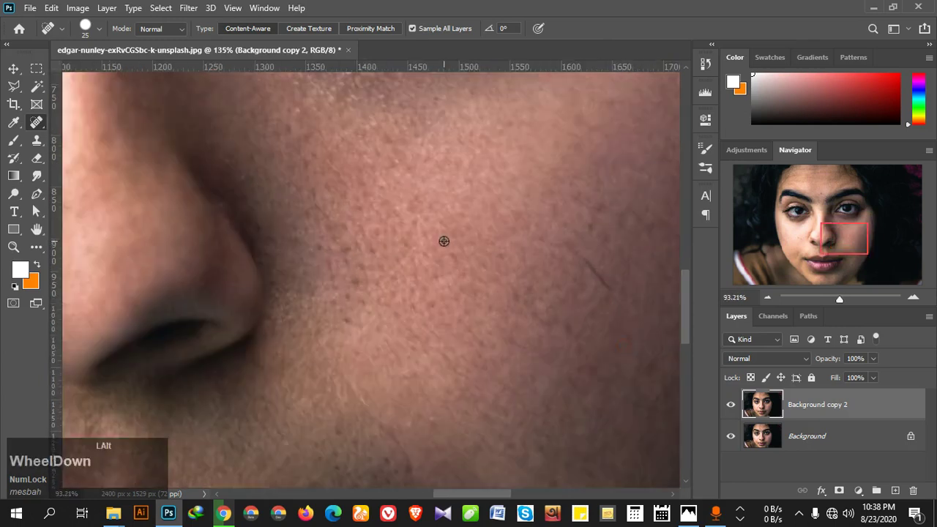
{"action": "left_click_drag", "start_coordinate": [527, 251], "coordinate": [551, 274]}
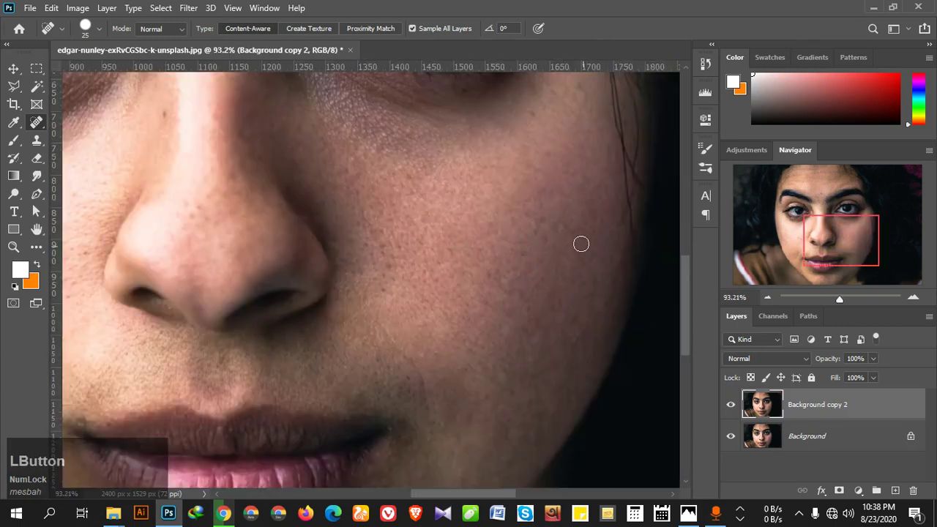
- Touch up the outer shadowed cheek, and heal the small dark spot on the lower eyelid rim above it at brush size 9
{"action": "left_click", "coordinate": [562, 224]}
{"action": "scroll", "coordinate": [439, 279], "scroll_direction": "up", "scroll_amount": 6}
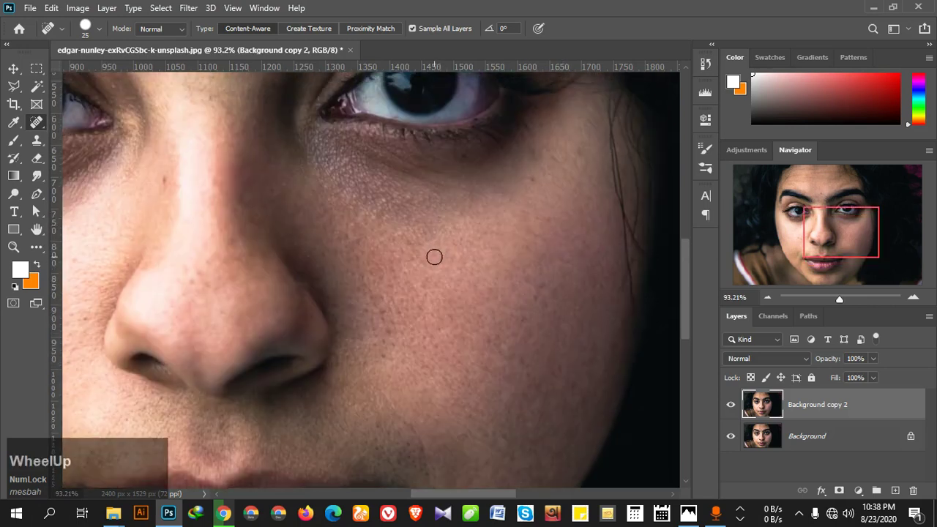
{"action": "scroll", "coordinate": [490, 281], "scroll_direction": "up", "scroll_amount": 2, "text": "alt"}
{"action": "scroll", "coordinate": [465, 312], "scroll_direction": "up", "scroll_amount": 3, "text": "alt"}
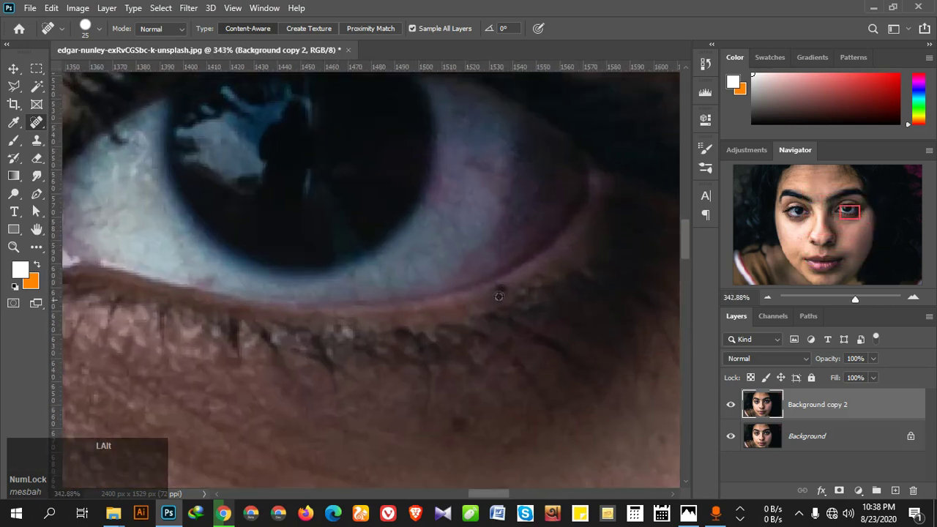
{"action": "key", "text": "bracketleft"}
{"action": "key", "text": "bracketleft"}
{"action": "key", "text": "bracketleft"}
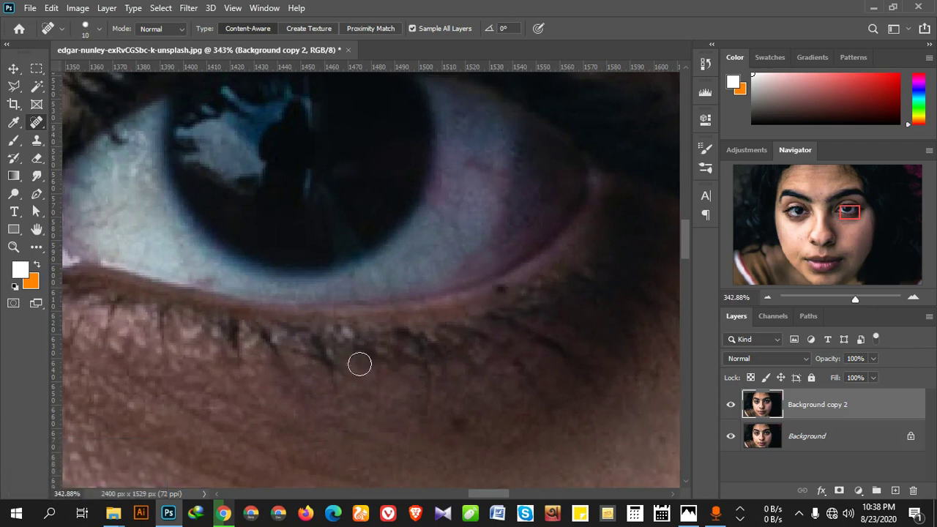
{"action": "key", "text": "bracketleft"}
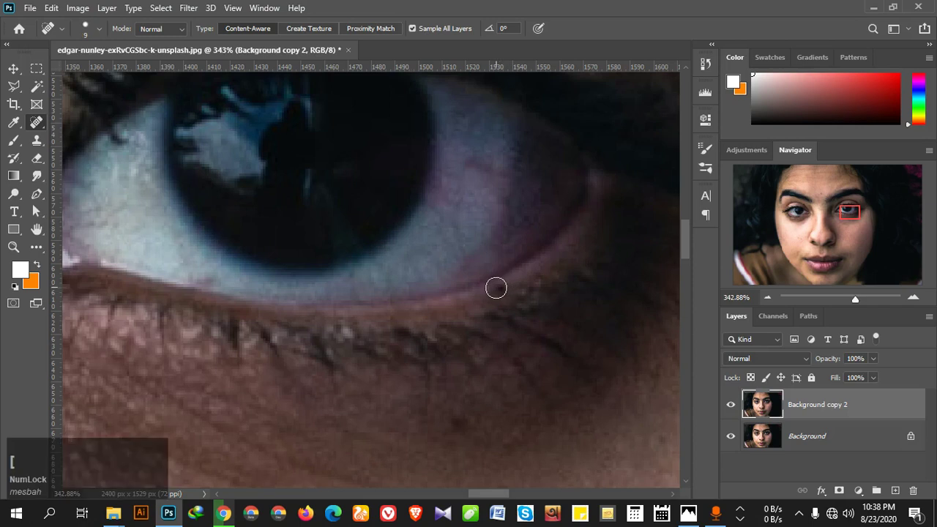
{"action": "left_click", "coordinate": [501, 288]}
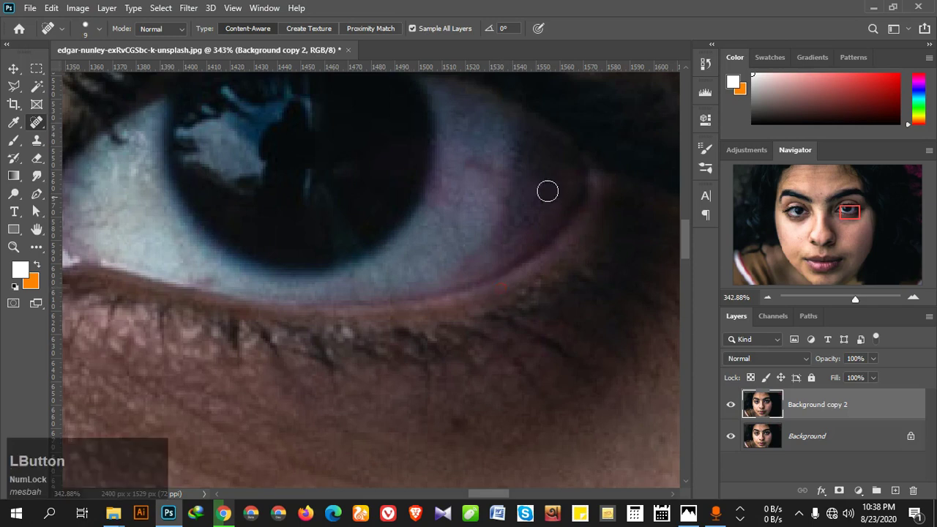
- Heal the mole on the forehead between the eyebrows with the Spot Healing Brush at size 25
{"action": "scroll", "coordinate": [332, 227], "scroll_direction": "down", "scroll_amount": 3}
{"action": "scroll", "coordinate": [331, 224], "scroll_direction": "up", "scroll_amount": 1}
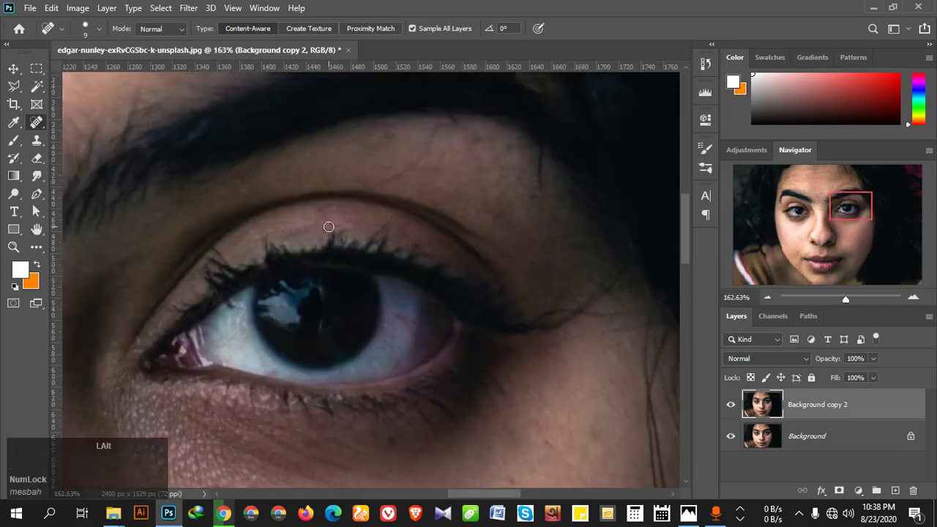
{"action": "scroll", "coordinate": [328, 228], "scroll_direction": "down", "scroll_amount": 2}
{"action": "left_click_drag", "start_coordinate": [262, 183], "coordinate": [425, 261]}
{"action": "scroll", "coordinate": [266, 236], "scroll_direction": "up", "scroll_amount": 4}
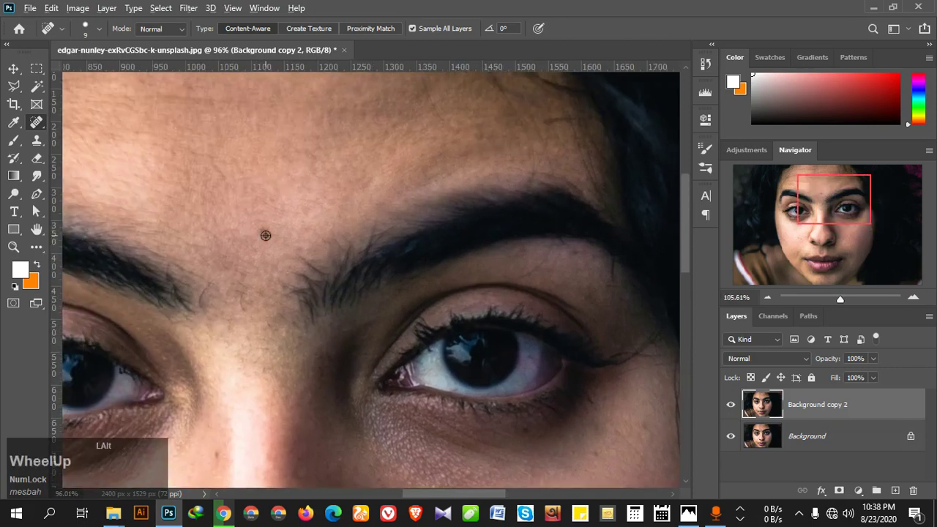
{"action": "key", "text": "bracketright"}
{"action": "key", "text": "bracketright"}
{"action": "key", "text": "bracketright"}
{"action": "left_click", "coordinate": [265, 228]}
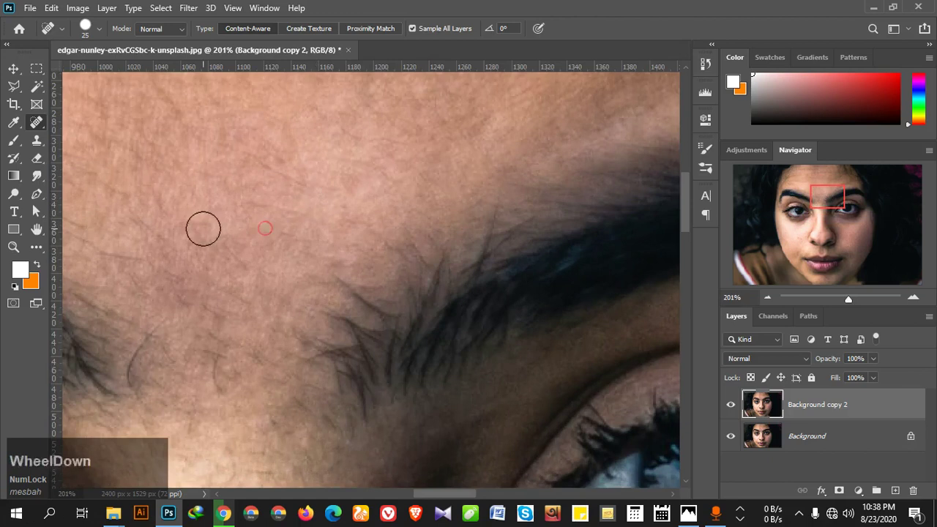
- Heal the small spot on the lit side of the nose bridge and dab the reddish mole on the lit cheek
{"action": "scroll", "coordinate": [200, 227], "scroll_direction": "down", "scroll_amount": 5}
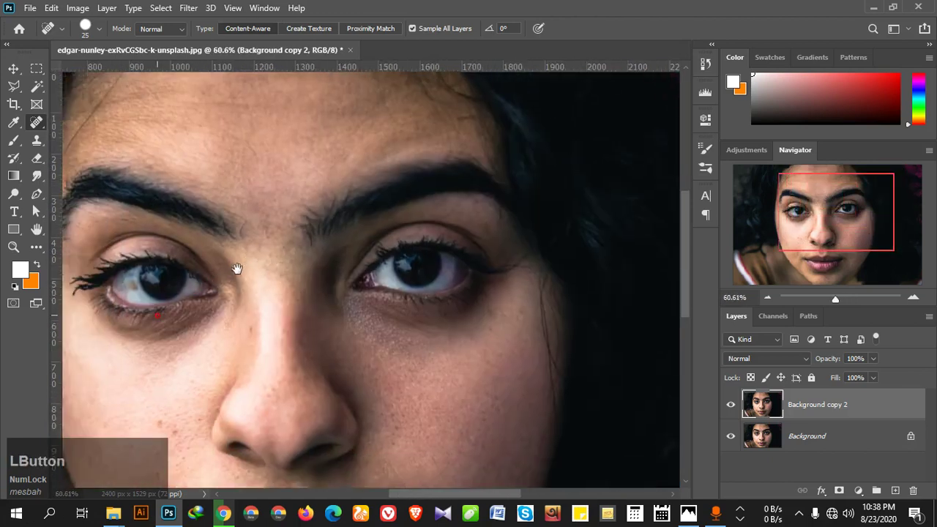
{"action": "left_click_drag", "start_coordinate": [238, 271], "coordinate": [274, 263]}
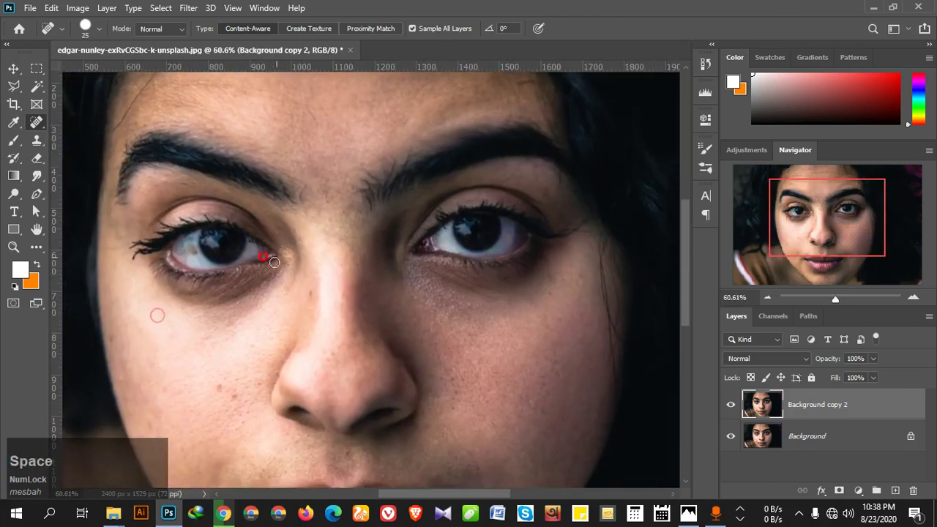
{"action": "scroll", "coordinate": [273, 262], "scroll_direction": "up", "scroll_amount": 2}
{"action": "left_click", "coordinate": [332, 303]}
{"action": "mouse_move", "coordinate": [332, 303]}
{"action": "left_mouse_down"}
{"action": "mouse_move", "coordinate": [418, 215]}
{"action": "mouse_move", "coordinate": [525, 193]}
{"action": "mouse_move", "coordinate": [405, 236]}
{"action": "mouse_move", "coordinate": [287, 262]}
{"action": "left_mouse_up"}
{"action": "left_click", "coordinate": [289, 261]}
{"action": "scroll", "coordinate": [440, 344], "scroll_direction": "up", "scroll_amount": 2}
{"action": "scroll", "coordinate": [448, 351], "scroll_direction": "down", "scroll_amount": 1}
{"action": "left_click", "coordinate": [402, 303]}
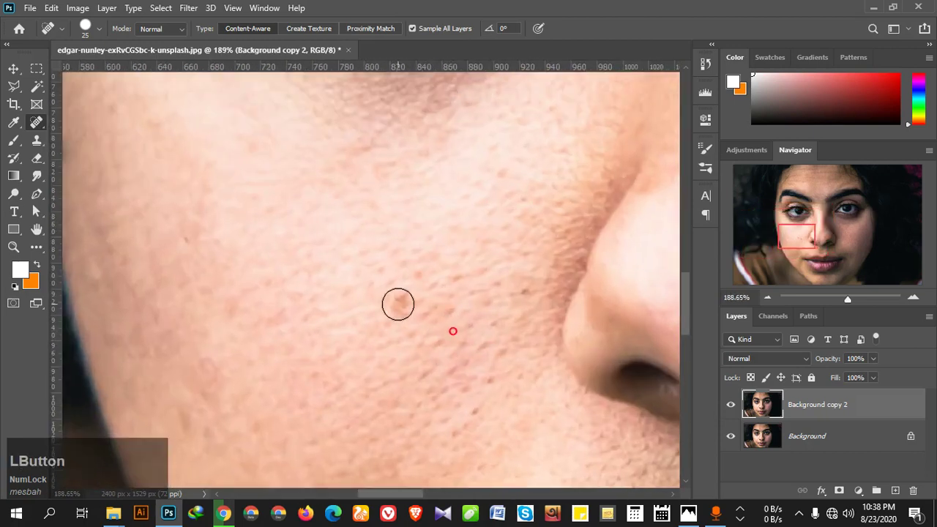
- Try to heal the brownish patch in the white of the eye on the lit side, and undo it
{"action": "scroll", "coordinate": [296, 307], "scroll_direction": "down", "scroll_amount": 1}
{"action": "scroll", "coordinate": [296, 308], "scroll_direction": "up", "scroll_amount": 2}
{"action": "left_click_drag", "start_coordinate": [273, 157], "coordinate": [264, 320]}
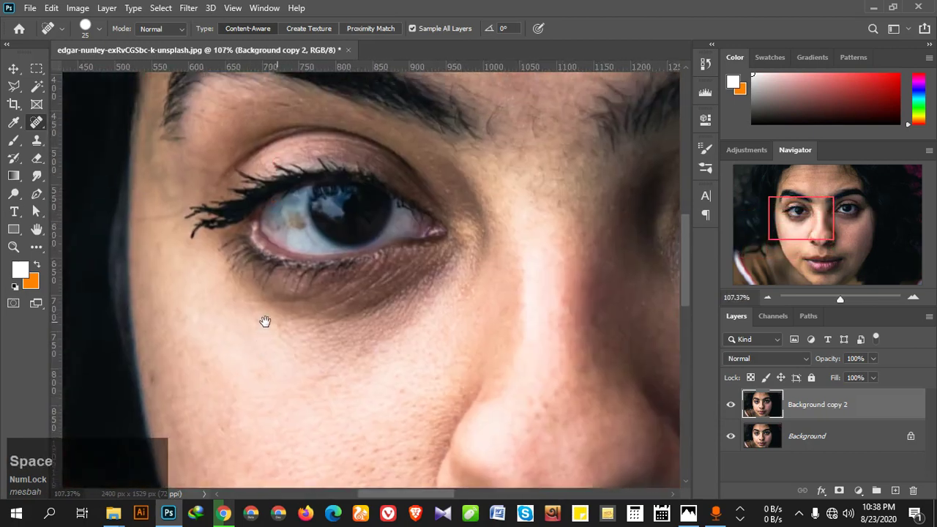
{"action": "scroll", "coordinate": [293, 244], "scroll_direction": "up", "scroll_amount": 2}
{"action": "left_click", "coordinate": [294, 195]}
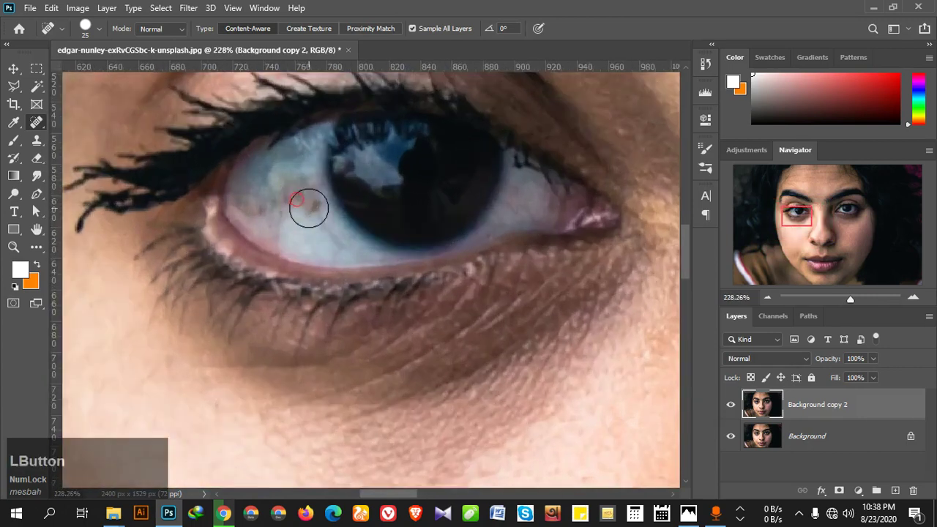
{"action": "scroll", "coordinate": [342, 264], "scroll_direction": "down", "scroll_amount": 3}
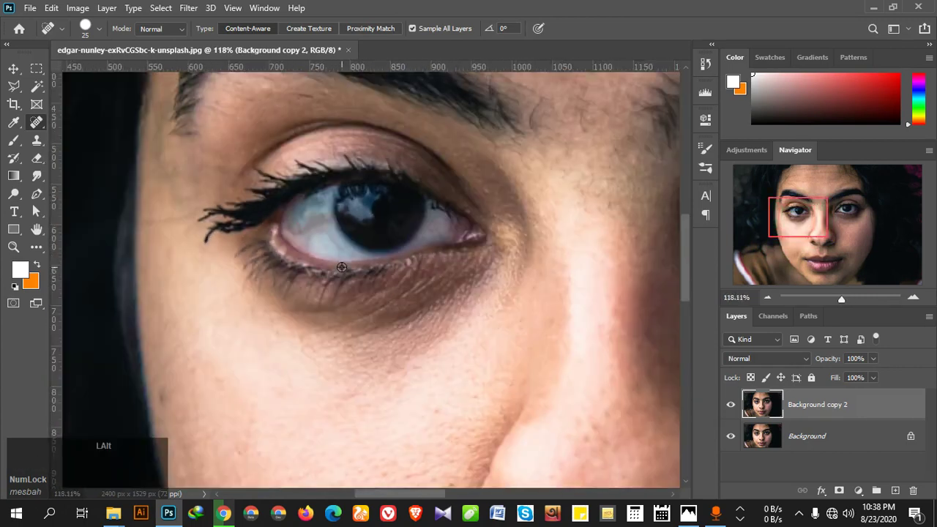
{"action": "scroll", "coordinate": [342, 269], "scroll_direction": "up", "scroll_amount": 1}
{"action": "key", "text": "ctrl+z"}
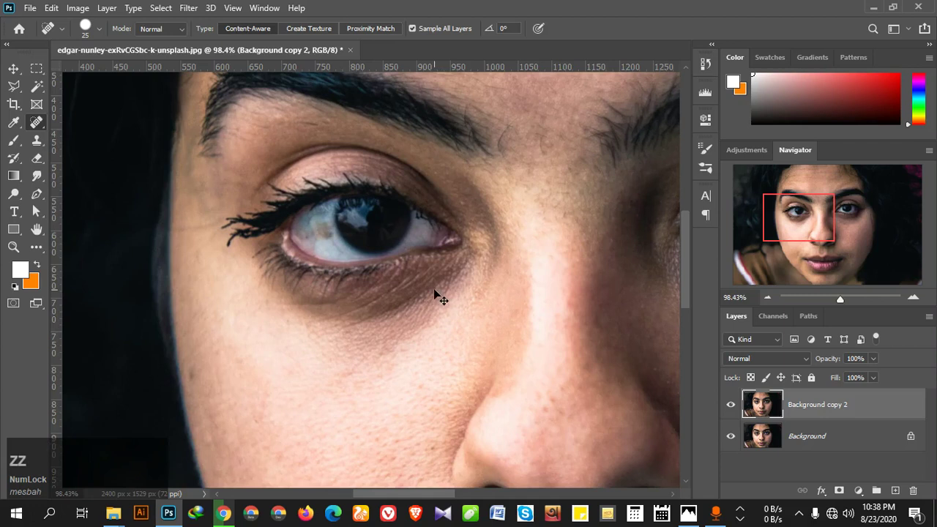
- Heal the brownish patch in the eye white beside the iris with the Spot Healing Brush at size 25
{"action": "scroll", "coordinate": [326, 234], "scroll_direction": "up", "scroll_amount": 1}
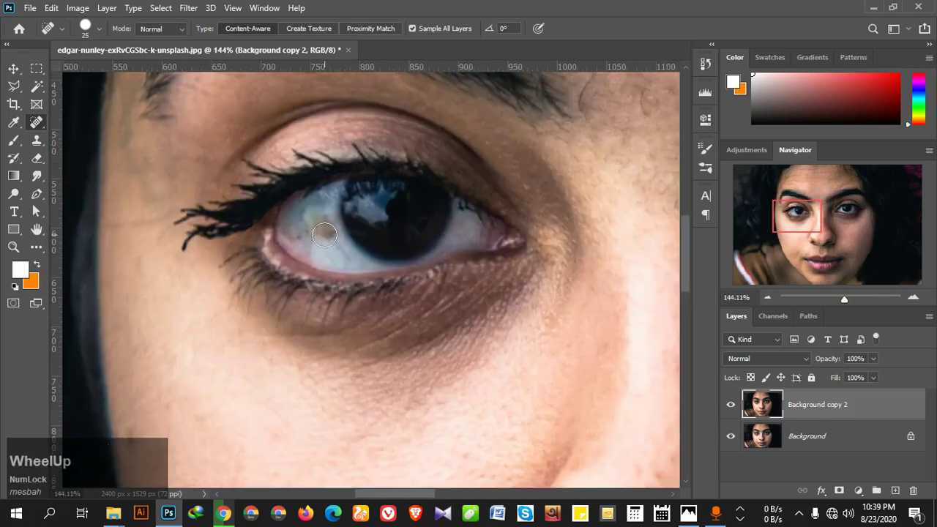
{"action": "left_click", "coordinate": [317, 227]}
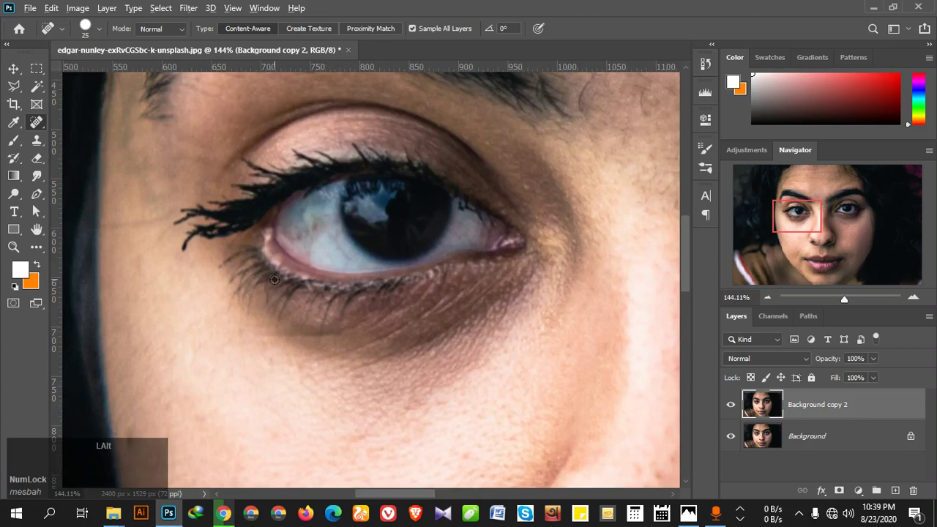
{"action": "scroll", "coordinate": [272, 279], "scroll_direction": "down", "scroll_amount": 2}
{"action": "scroll", "coordinate": [253, 290], "scroll_direction": "up", "scroll_amount": 2}
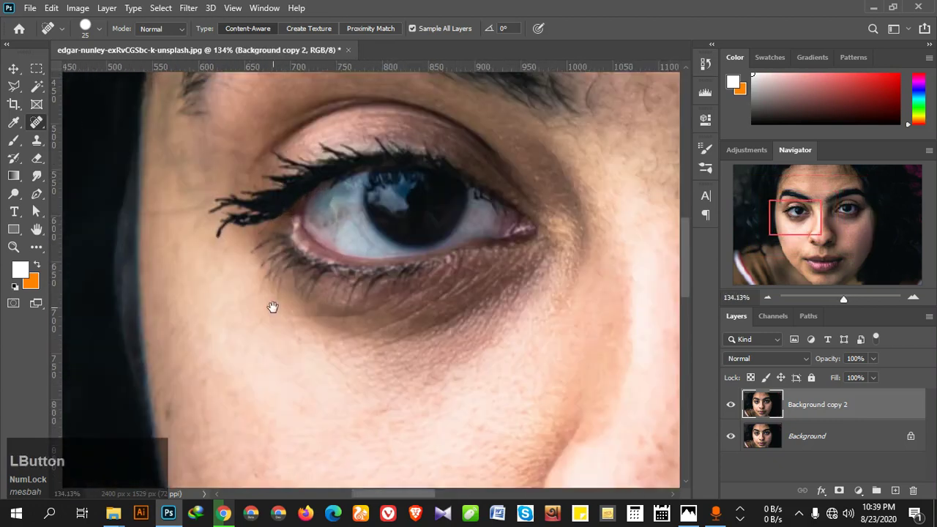
- Heal the faint spots along the outer edge of the lit cheek and the reddish mole nearer the nose
{"action": "left_click_drag", "start_coordinate": [271, 308], "coordinate": [366, 235]}
{"action": "left_click", "coordinate": [275, 323]}
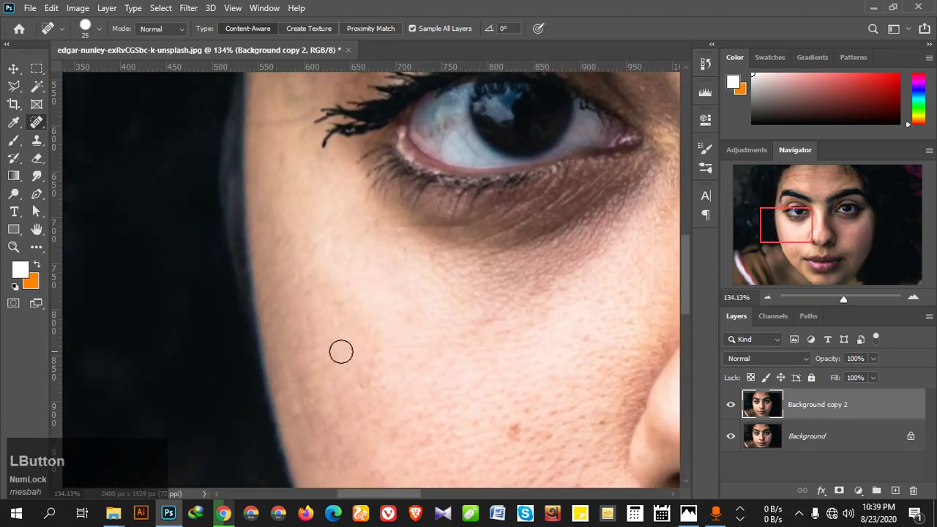
{"action": "left_click", "coordinate": [276, 305]}
{"action": "left_click", "coordinate": [313, 293]}
{"action": "left_click", "coordinate": [515, 433]}
{"action": "left_click", "coordinate": [521, 421]}
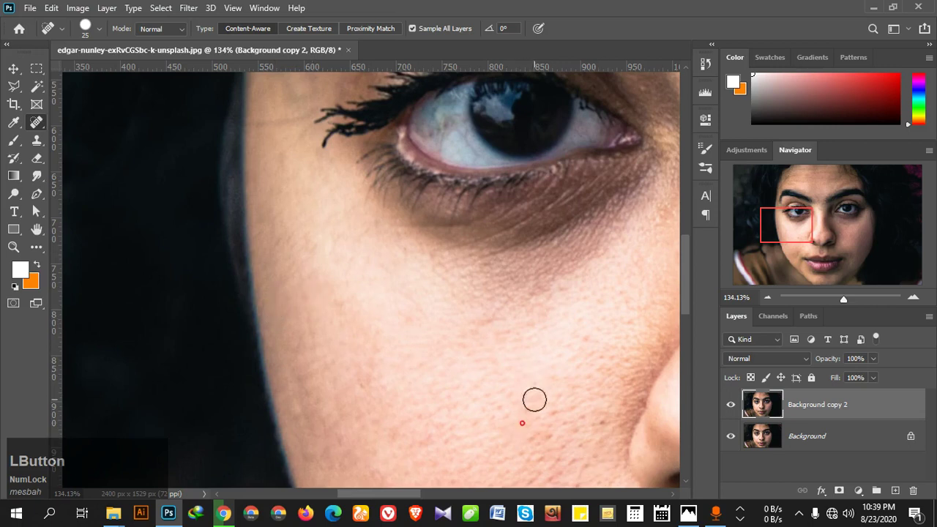
- Hide the Background copy 2 layer to examine the original face, and show the retouched layer again
{"action": "scroll", "coordinate": [527, 400], "scroll_direction": "down", "scroll_amount": 5}
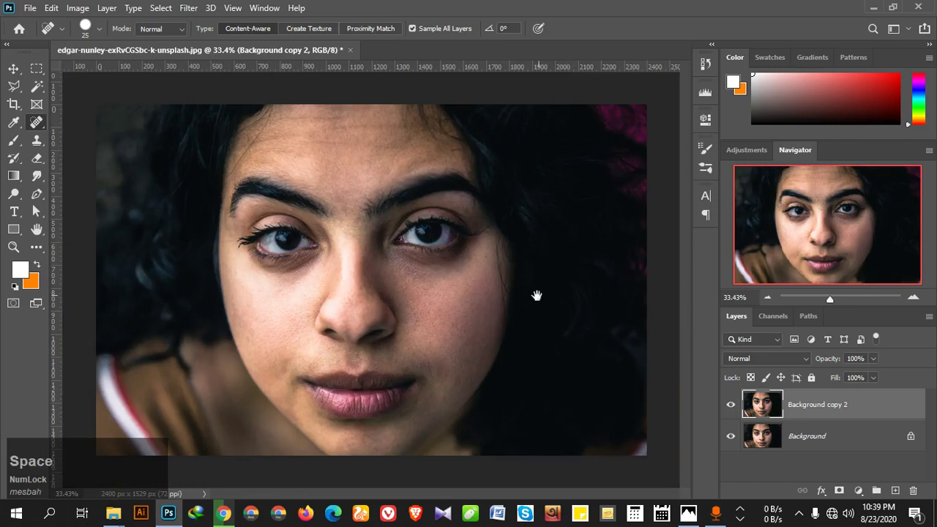
{"action": "scroll", "coordinate": [454, 350], "scroll_direction": "up", "scroll_amount": 2}
{"action": "scroll", "coordinate": [411, 355], "scroll_direction": "down", "scroll_amount": 2}
{"action": "scroll", "coordinate": [395, 358], "scroll_direction": "up", "scroll_amount": 1}
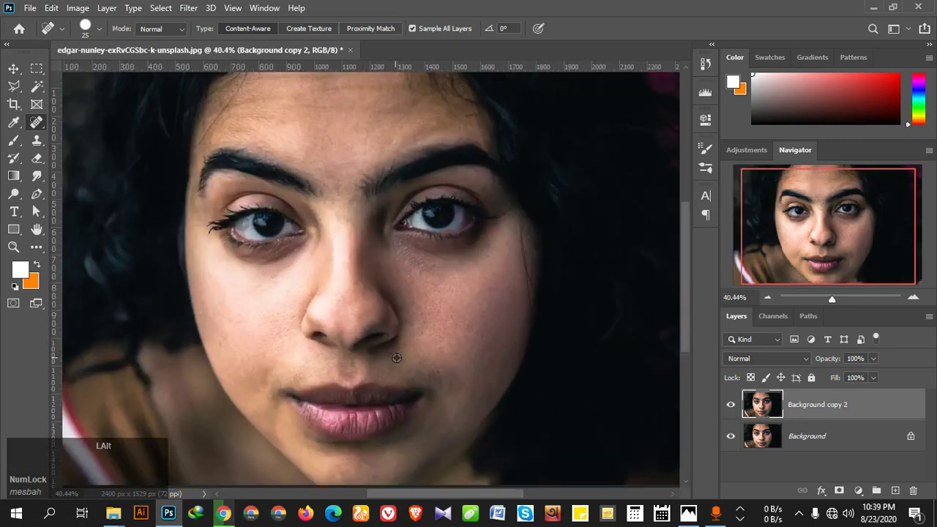
{"action": "scroll", "coordinate": [447, 300], "scroll_direction": "up", "scroll_amount": 2}
{"action": "scroll", "coordinate": [448, 299], "scroll_direction": "down", "scroll_amount": 5}
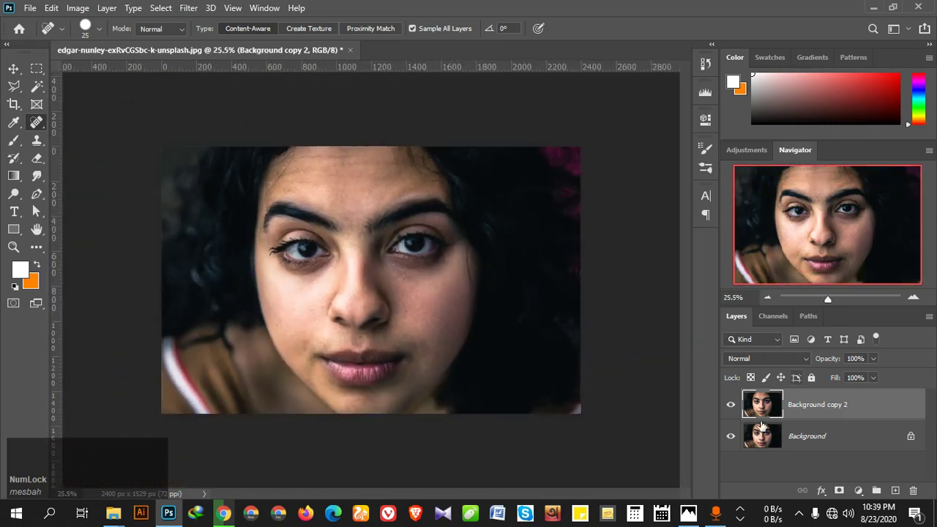
{"action": "left_click", "coordinate": [730, 406]}
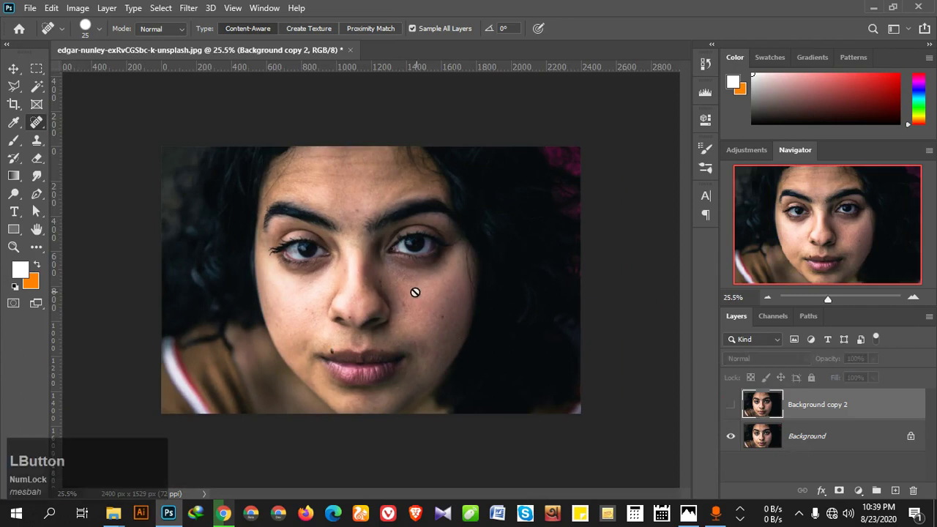
{"action": "scroll", "coordinate": [410, 286], "scroll_direction": "up", "scroll_amount": 2}
{"action": "scroll", "coordinate": [410, 289], "scroll_direction": "up", "scroll_amount": 1}
{"action": "scroll", "coordinate": [389, 318], "scroll_direction": "down", "scroll_amount": 1}
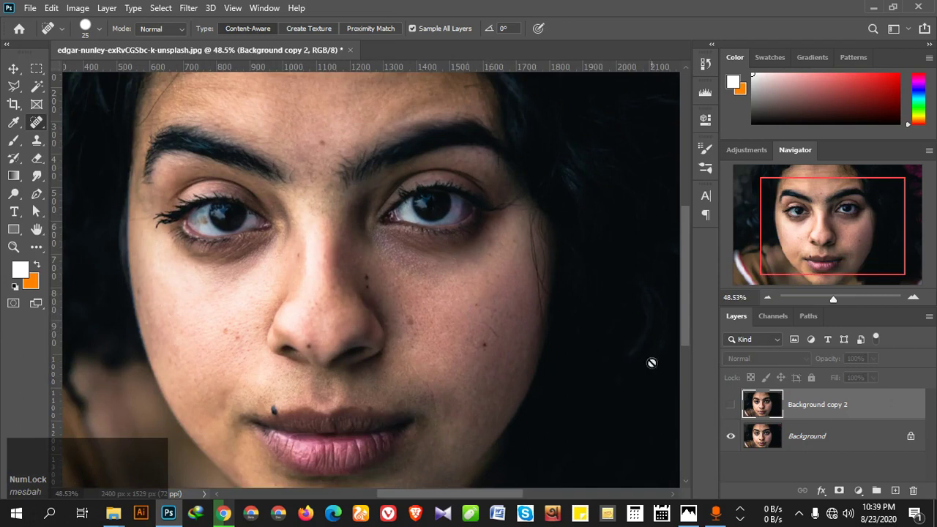
{"action": "left_click", "coordinate": [733, 406]}
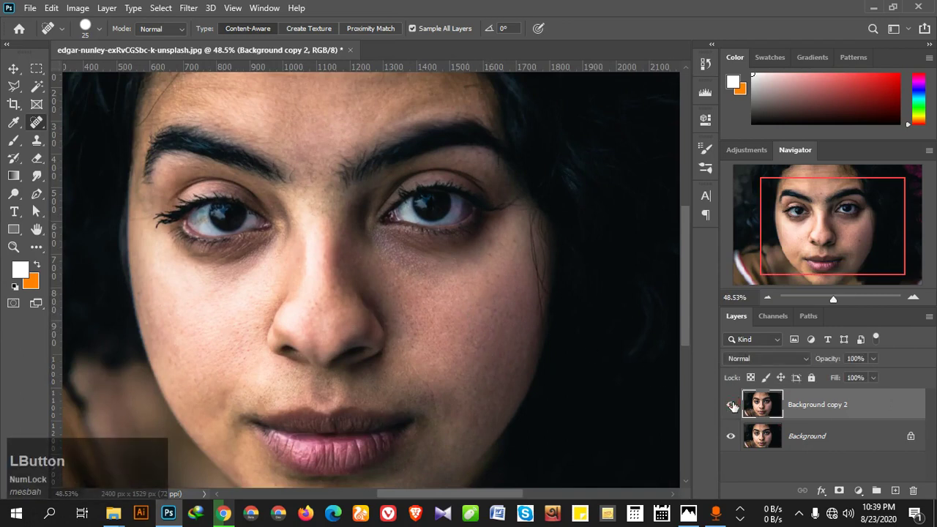
- Switch the visibility of Background copy 2 off and on repeatedly to compare the portrait before and after retouching, ending with it shown
{"action": "left_click", "coordinate": [732, 406]}
{"action": "left_click", "coordinate": [733, 405]}
{"action": "left_click", "coordinate": [732, 405]}
{"action": "left_click", "coordinate": [732, 405]}
{"action": "left_click", "coordinate": [733, 406]}
{"action": "left_click_drag", "start_coordinate": [419, 375], "coordinate": [413, 368]}
{"action": "left_click_drag", "start_coordinate": [457, 408], "coordinate": [458, 410]}
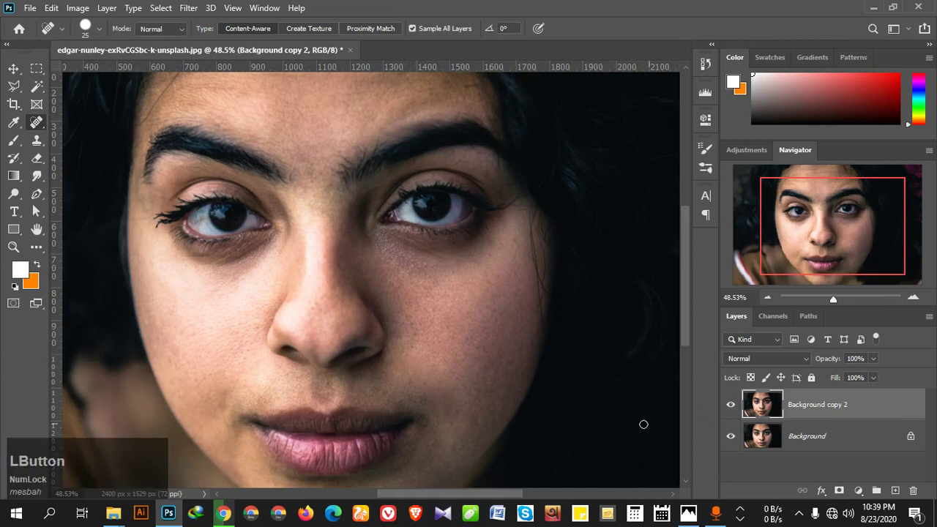
{"action": "left_click", "coordinate": [731, 407]}
{"action": "left_click", "coordinate": [731, 407]}
{"action": "left_click", "coordinate": [731, 407]}
{"action": "left_click", "coordinate": [731, 407]}
{"action": "scroll", "coordinate": [375, 297], "scroll_direction": "down", "scroll_amount": 2}
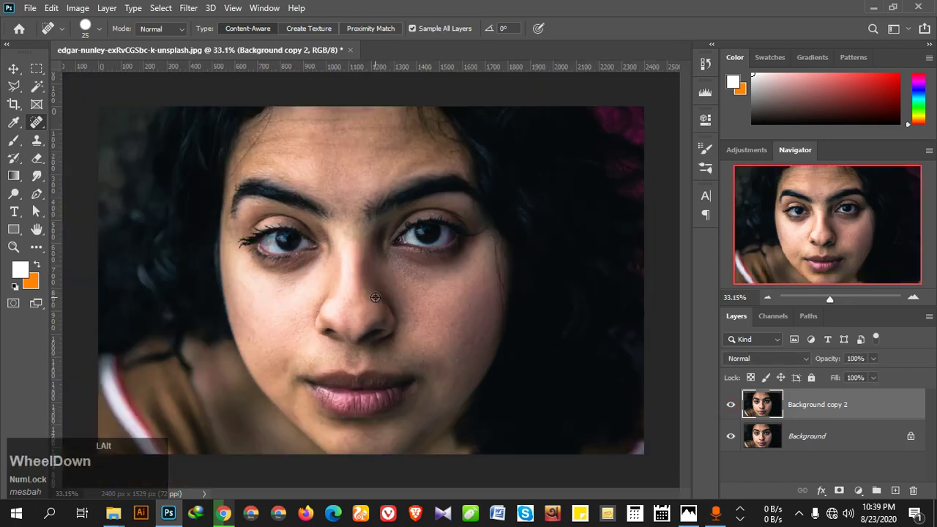
{"action": "scroll", "coordinate": [375, 297], "scroll_direction": "up", "scroll_amount": 2}
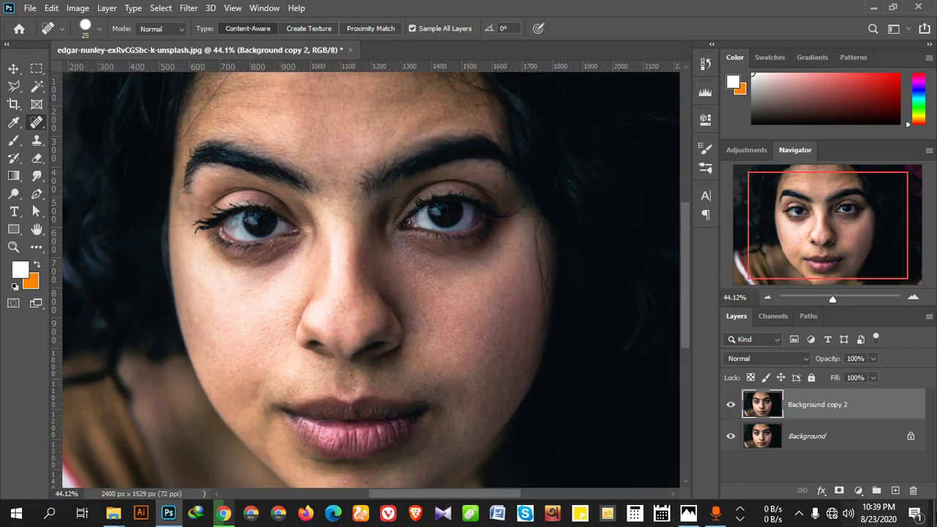
{"action": "left_click", "coordinate": [799, 513]}
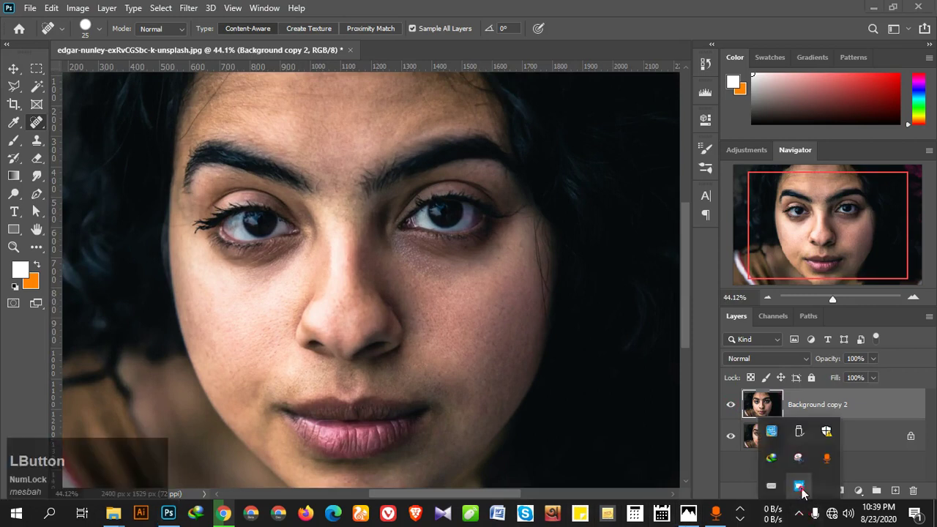
{"action": "left_click", "coordinate": [800, 487]}
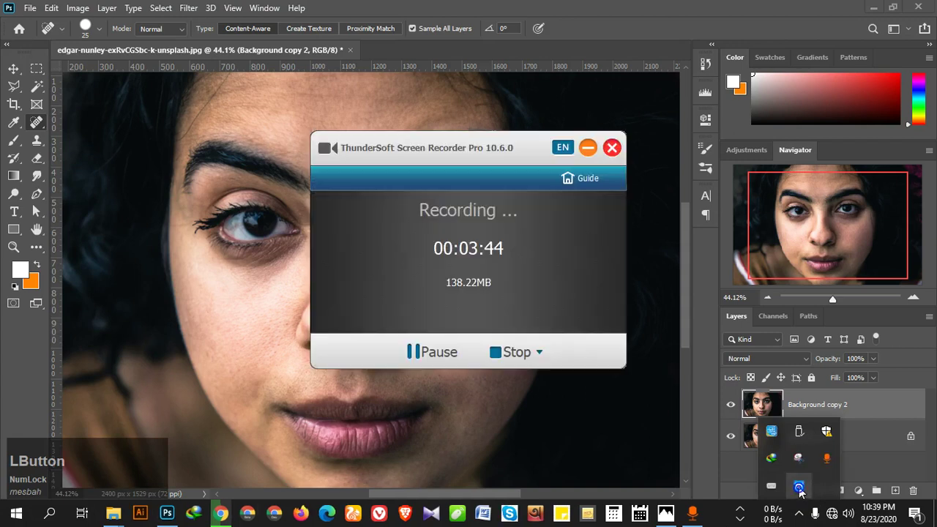